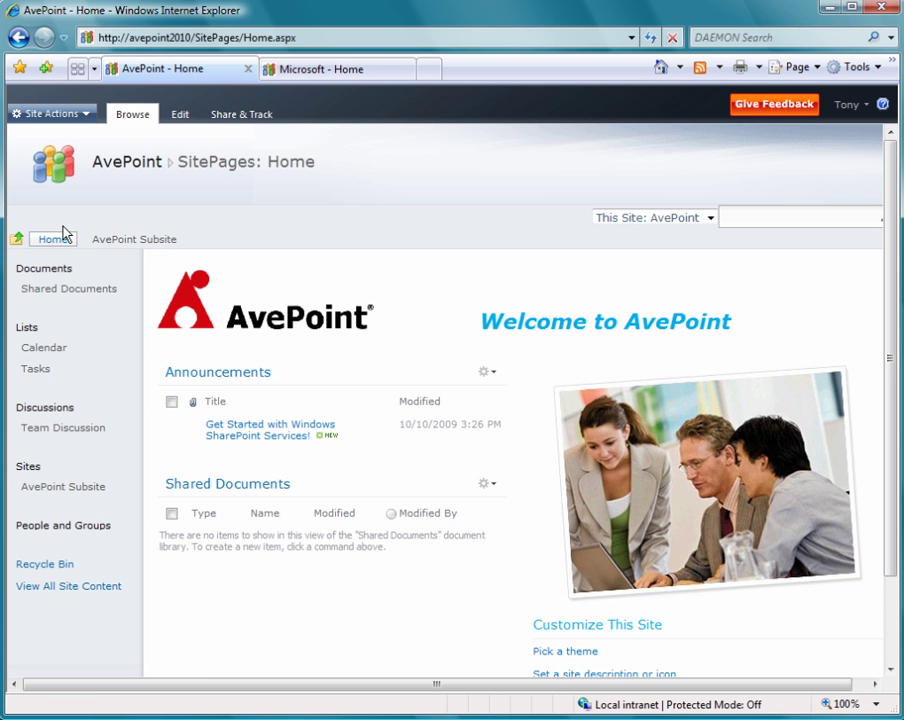
Step: Review the AvePoint Subsite's AvePoint Docs library and AvePoint Items list, and view the Microsoft site's home page
left_click(147, 247)
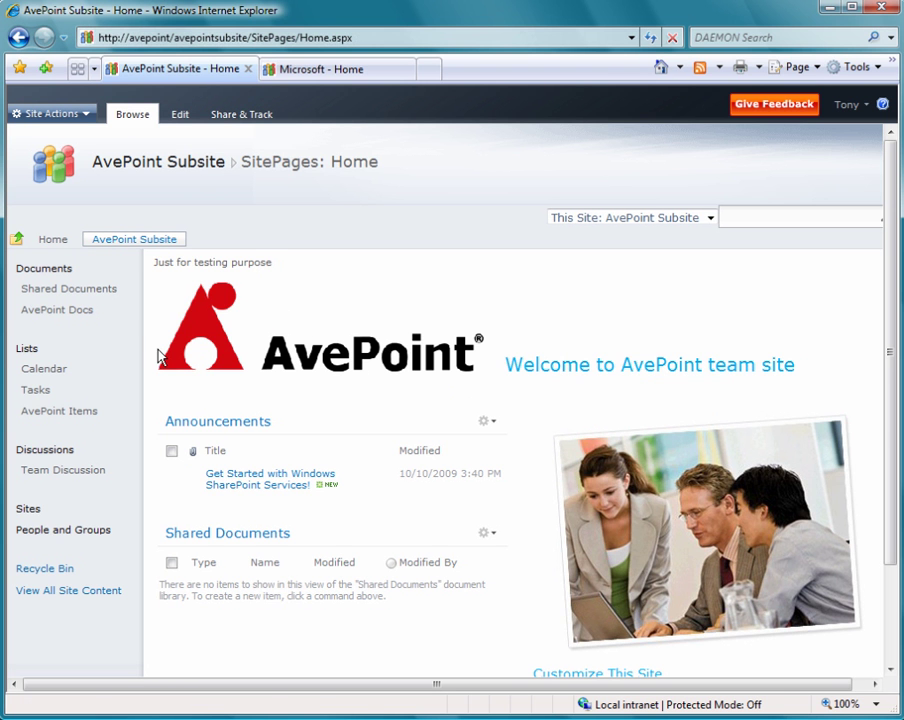
left_click(78, 316)
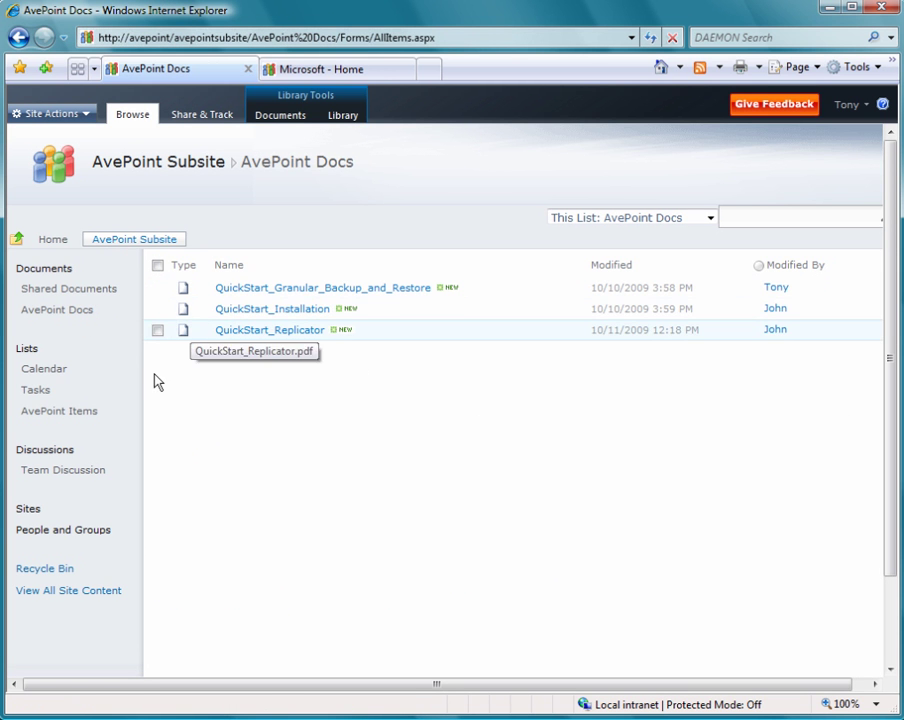
left_click(80, 414)
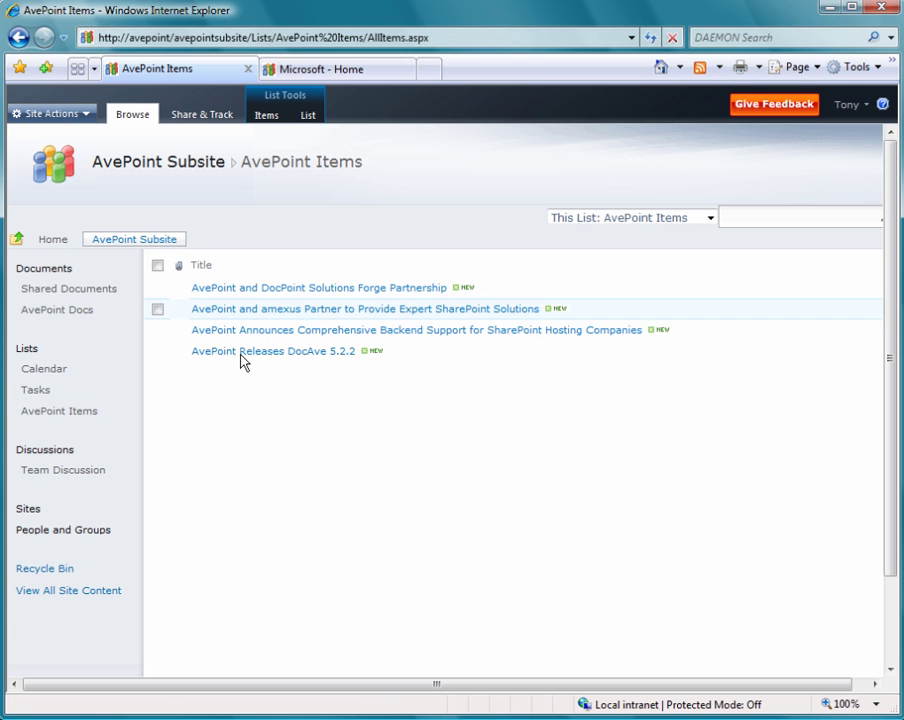
left_click(347, 78)
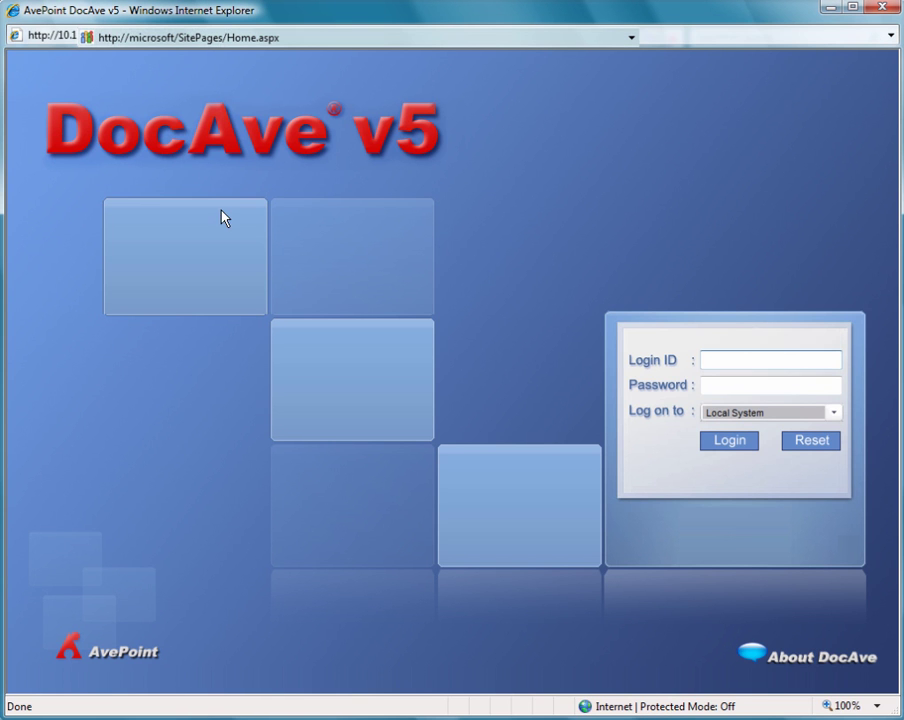
Step: Log in to DocAve v5 on the local system with the login ID and account password
type("Tony")
key("Tab")
type("•••••••••")
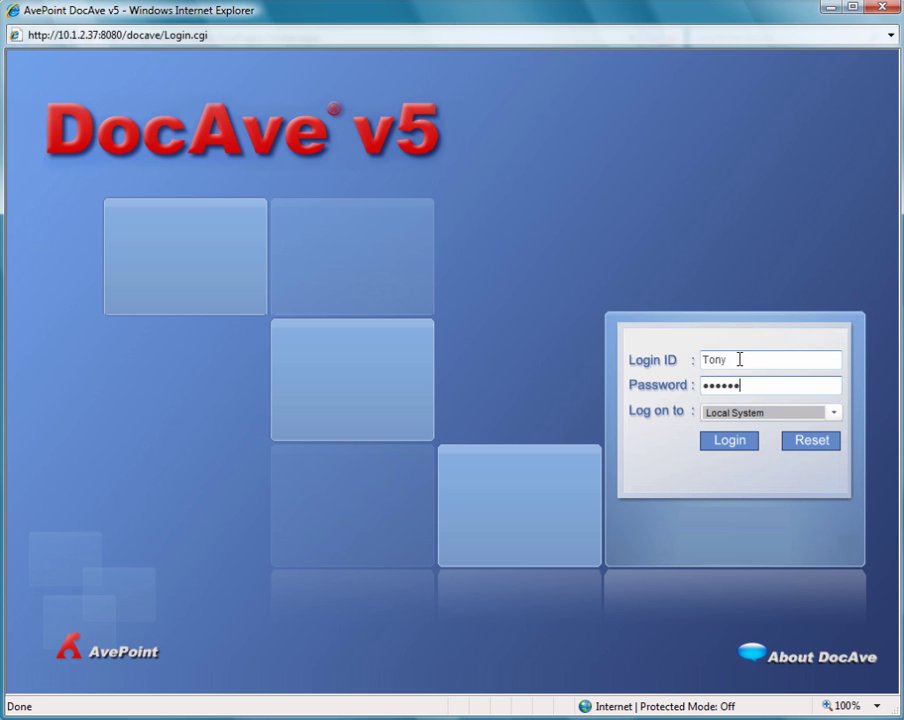
left_click(728, 446)
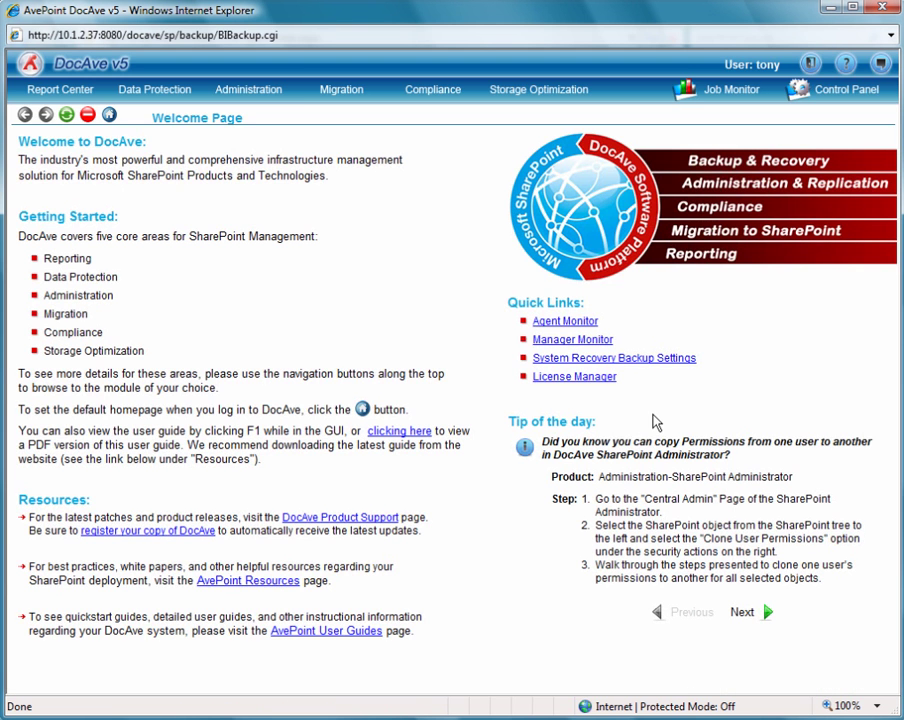
Step: Open the Device Manager for data management and set the new logical device's data type to Cloud Storage
left_click(850, 90)
mouse_move(512, 114)
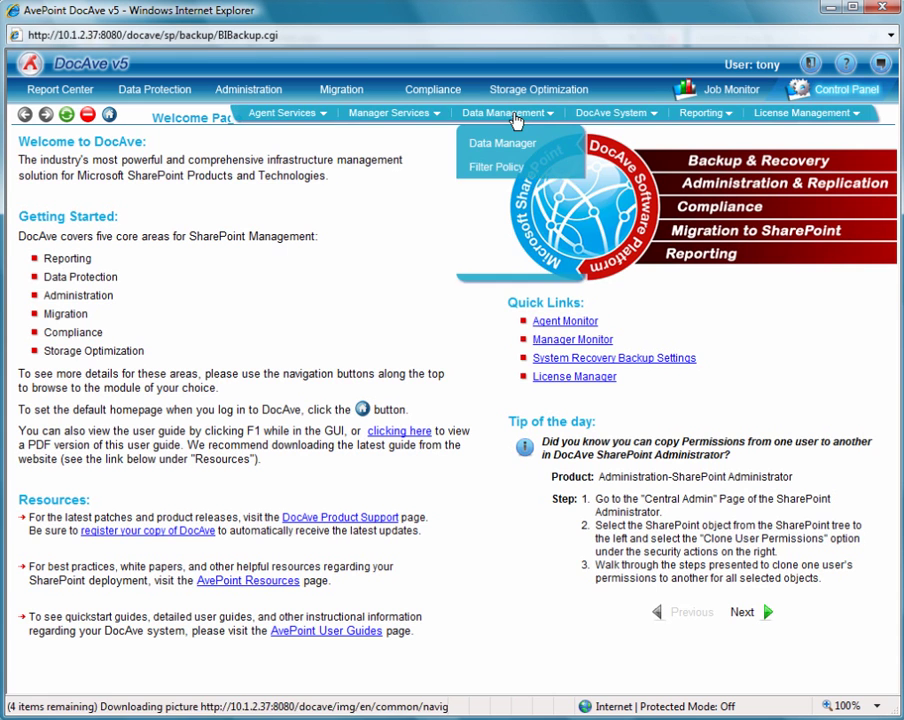
left_click(502, 218)
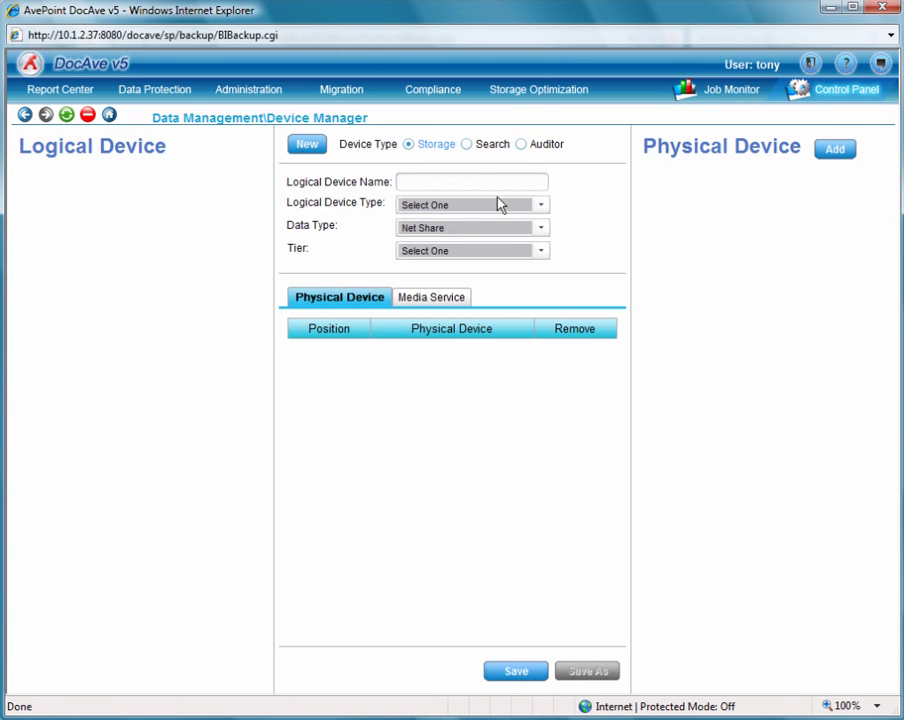
left_click(540, 229)
left_click(461, 316)
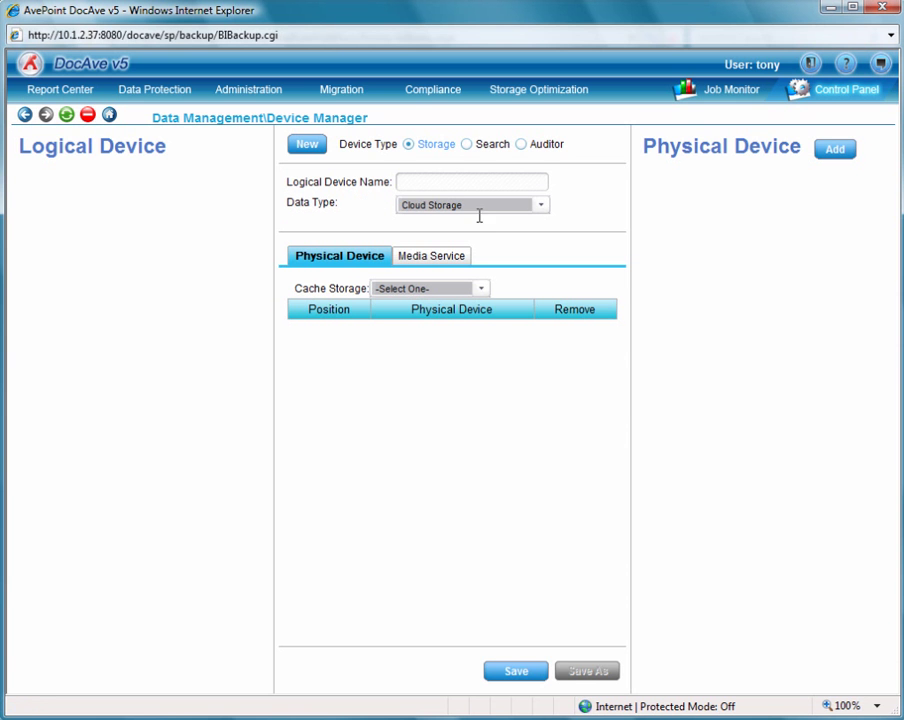
Step: Add a RackSpace Cloud Files physical device named "RackSpace CF" with the account username and API access key, and save it
left_click(838, 159)
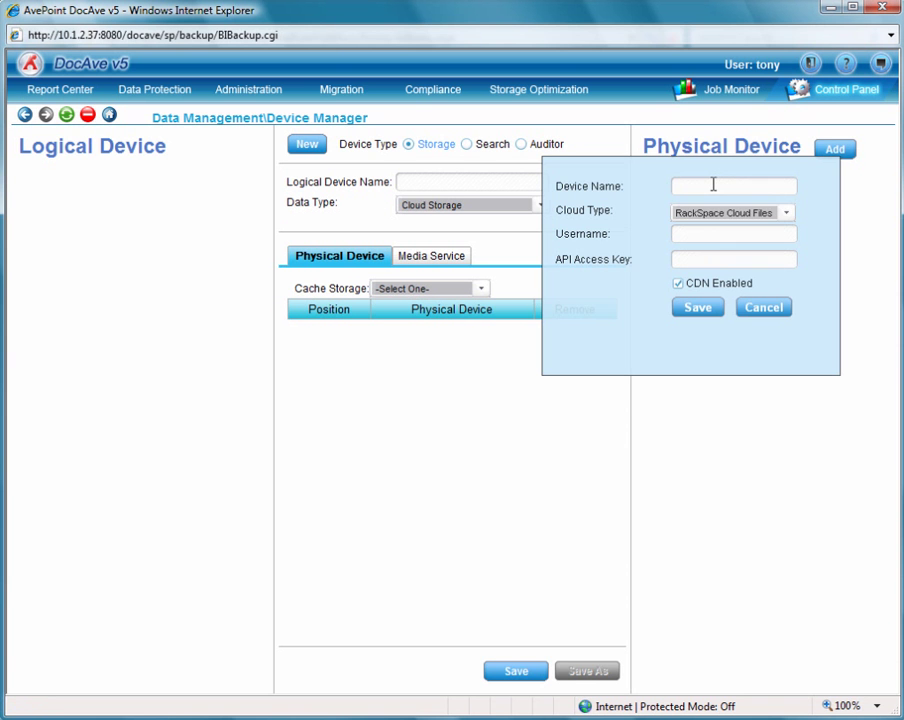
type("Rack")
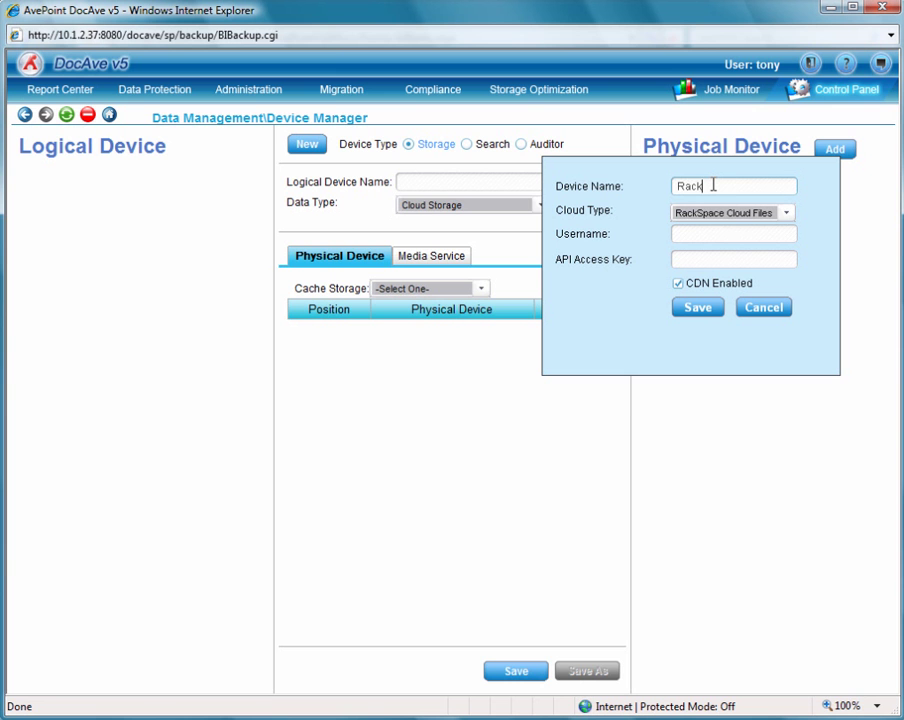
type("Space CF")
left_click(708, 232)
type("rackcloud")
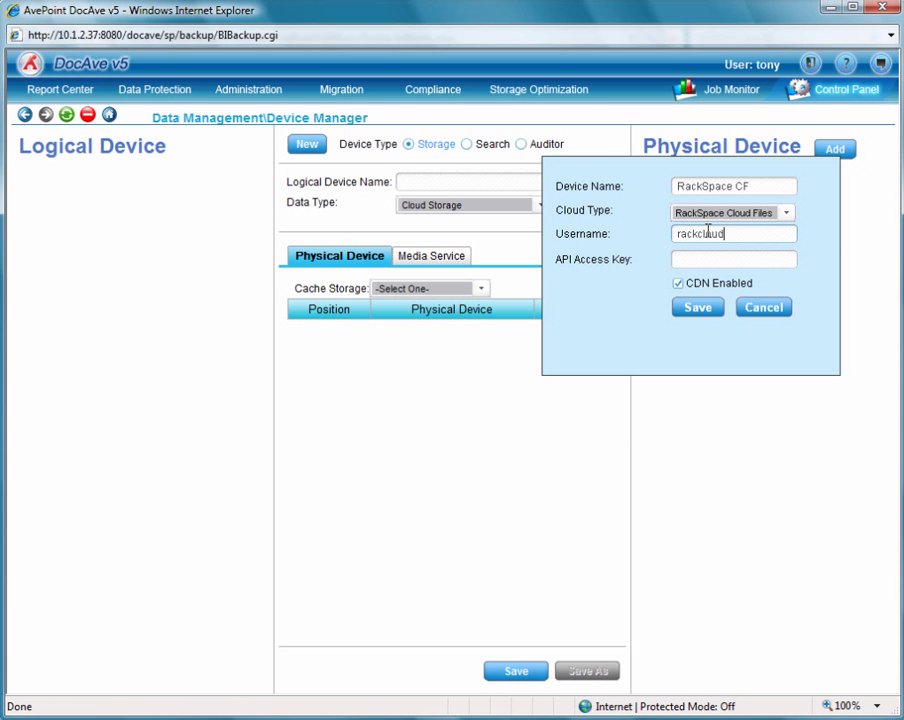
type("06")
left_click(696, 258)
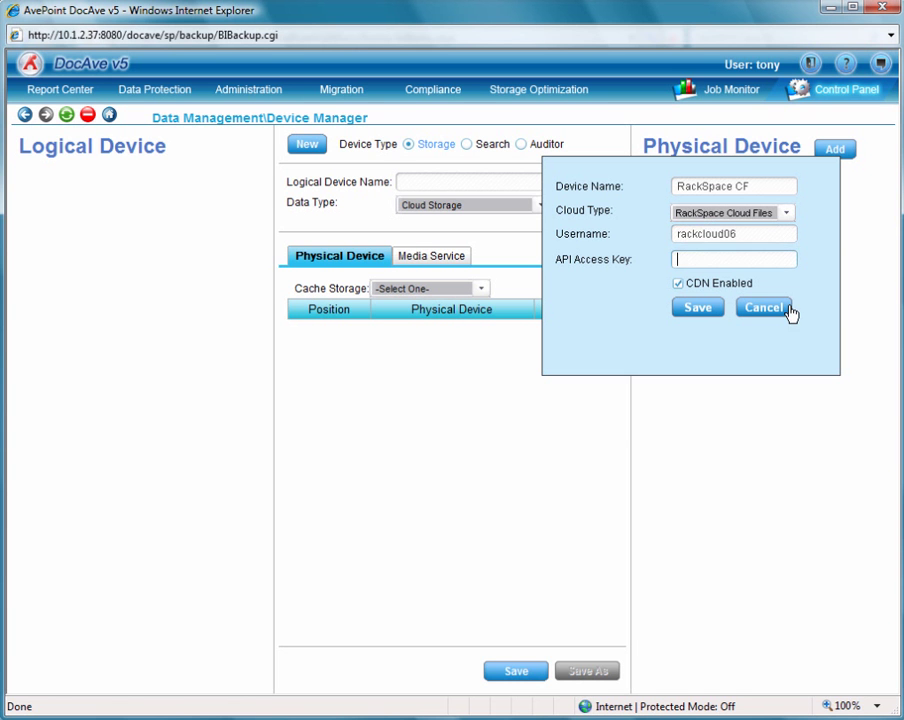
type("•••••••••••••••")
left_click(698, 310)
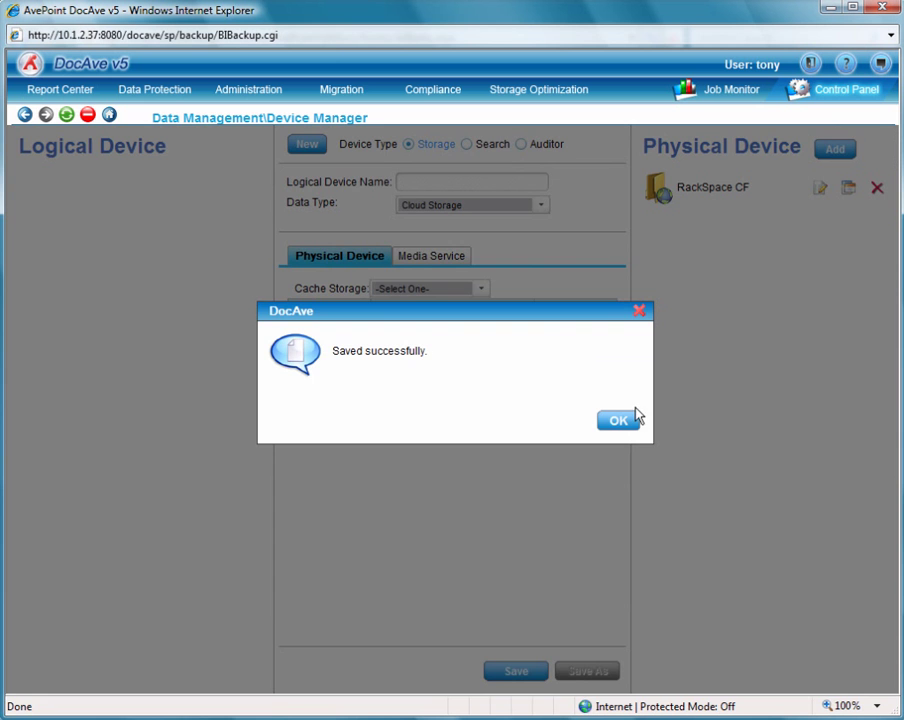
left_click(618, 421)
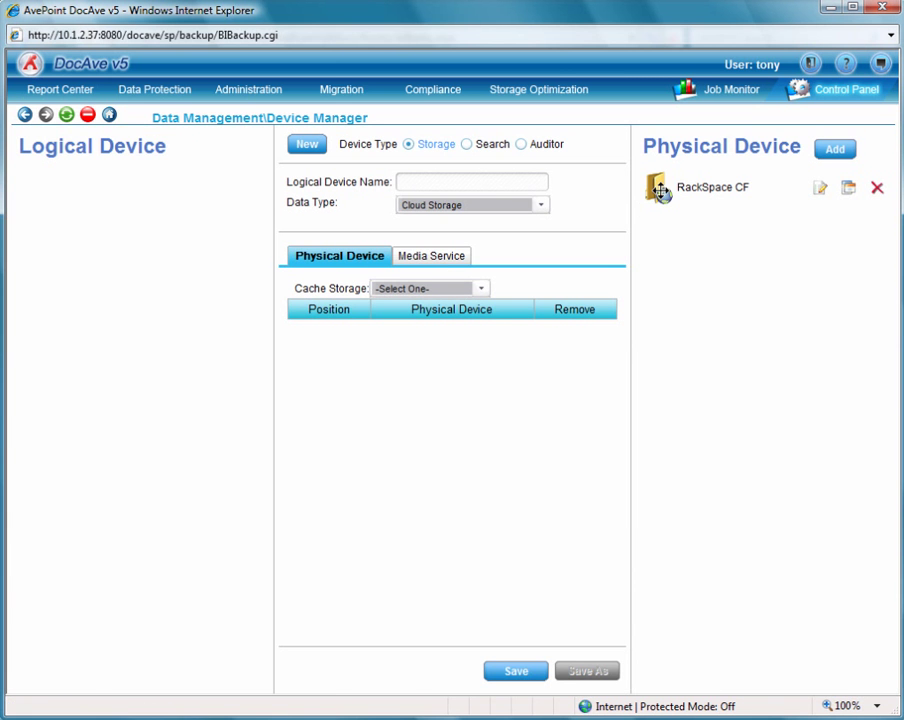
Step: Assign the RackSpace CF physical device and the AvePoint-Server media service to the logical device
left_click_drag(657, 187, 458, 323)
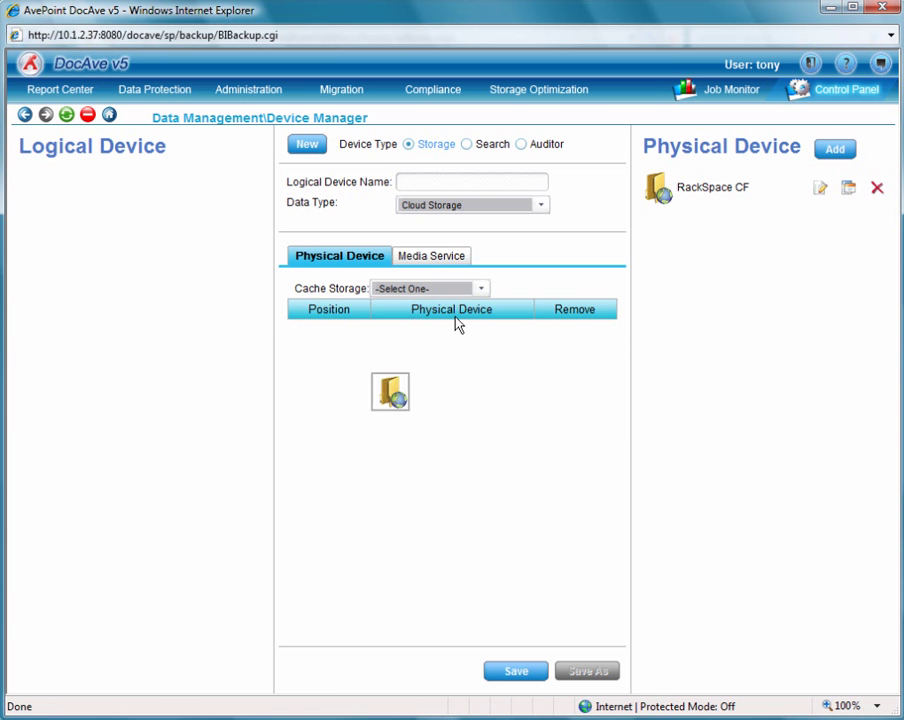
left_click(451, 262)
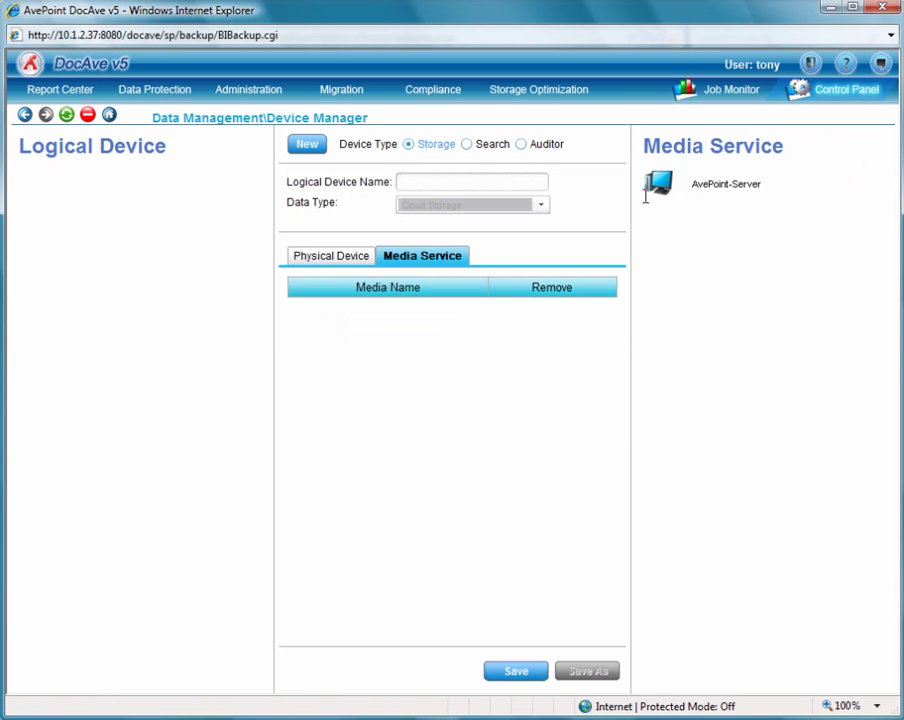
left_click_drag(660, 184, 455, 361)
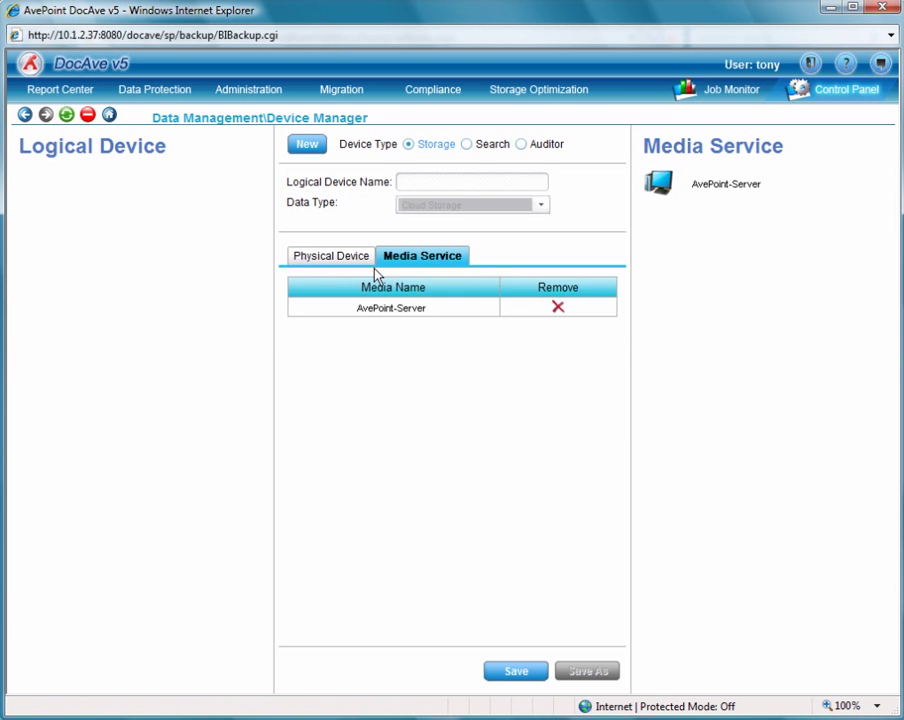
Step: Name the logical device "RackSpace CF Device" and save it
left_click(350, 262)
left_click(466, 181)
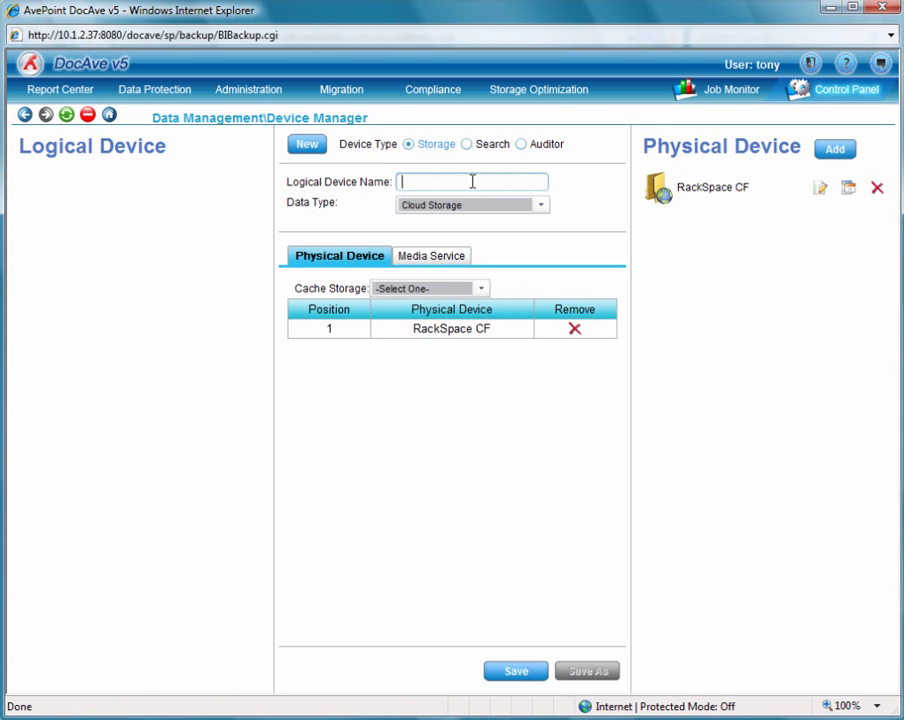
type("RackSpace C")
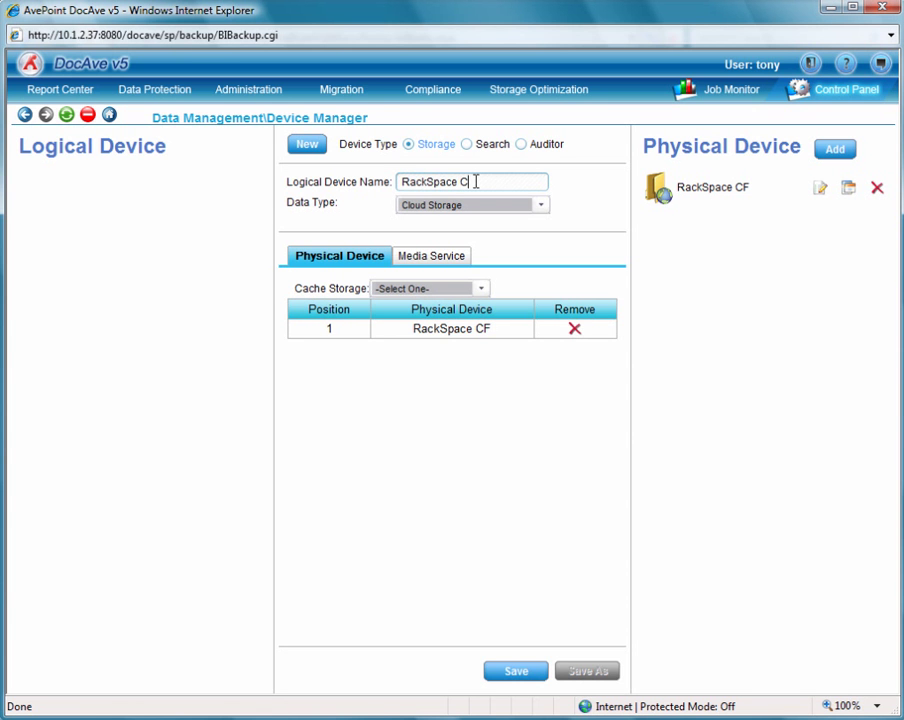
type("F Device")
left_click(516, 671)
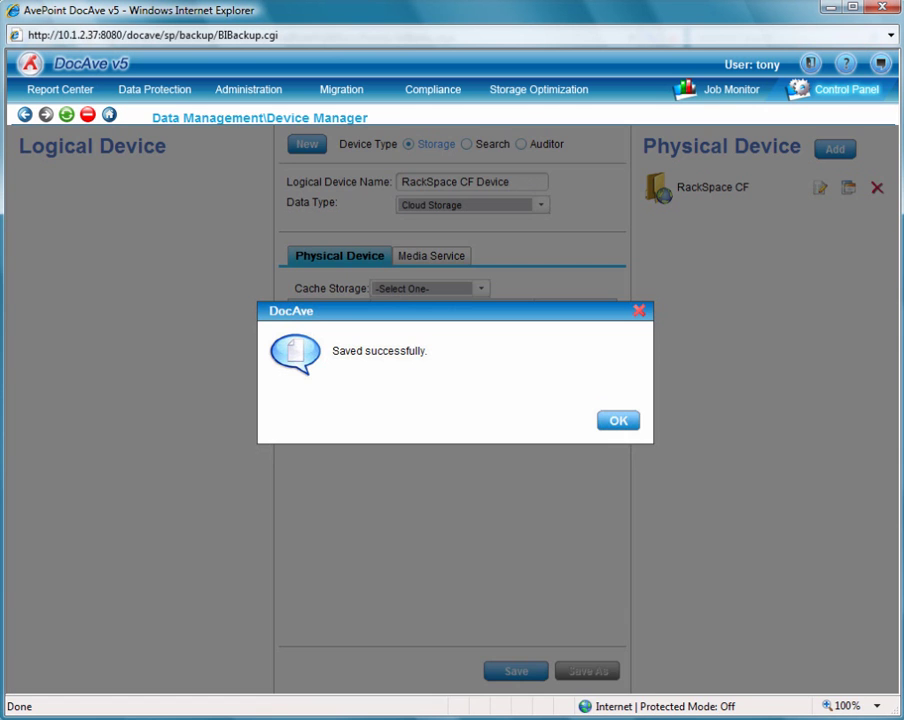
left_click(618, 420)
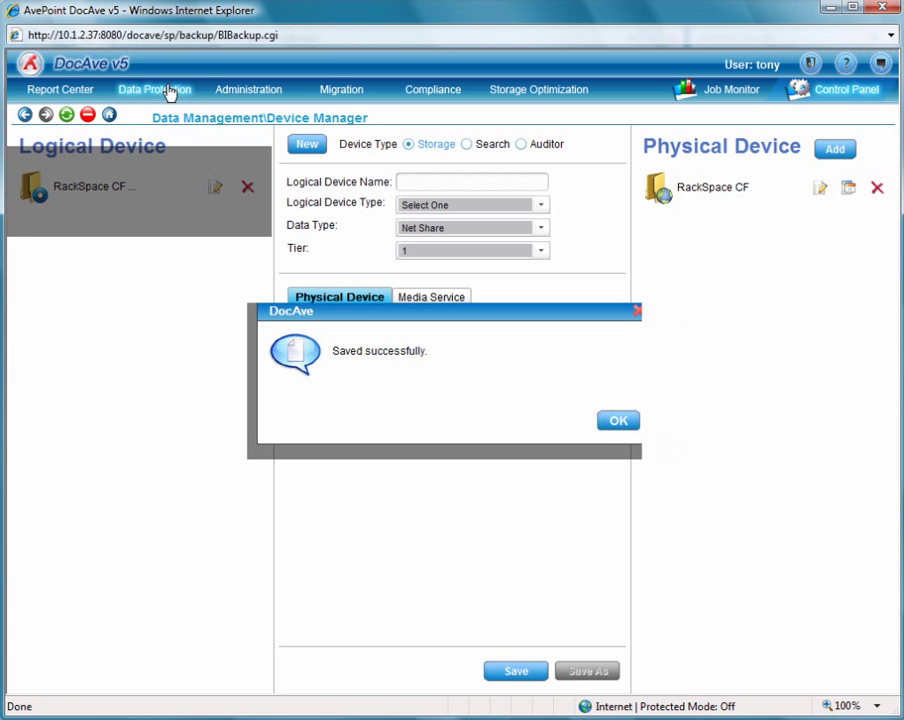
Step: Load the AvePoint Backup plan in the Granular Backup builder and choose RackSpace CF Device as its logical device
mouse_move(170, 92)
mouse_move(310, 116)
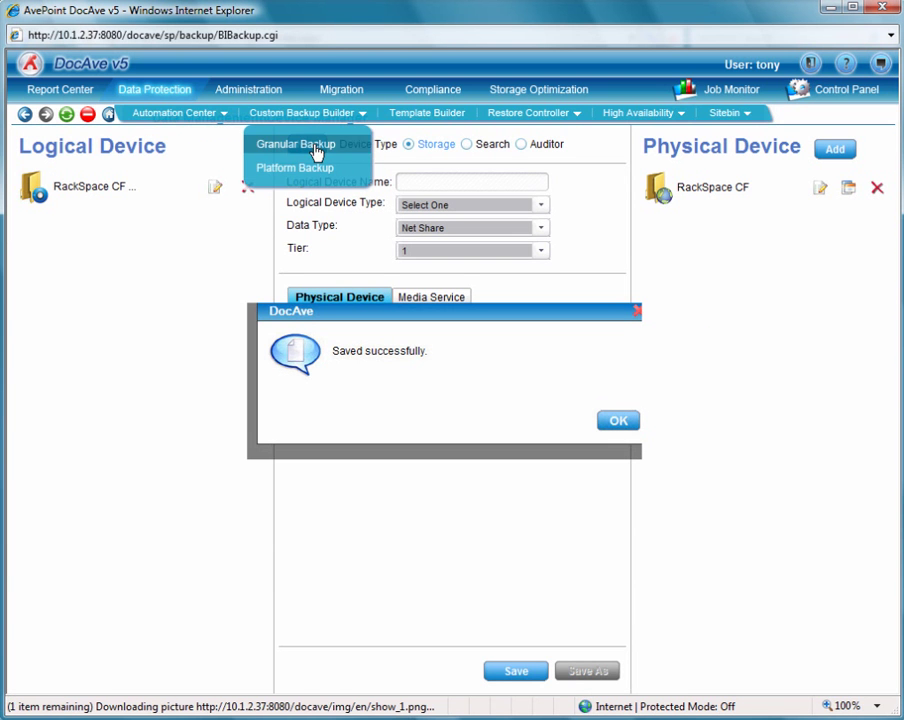
left_click(314, 144)
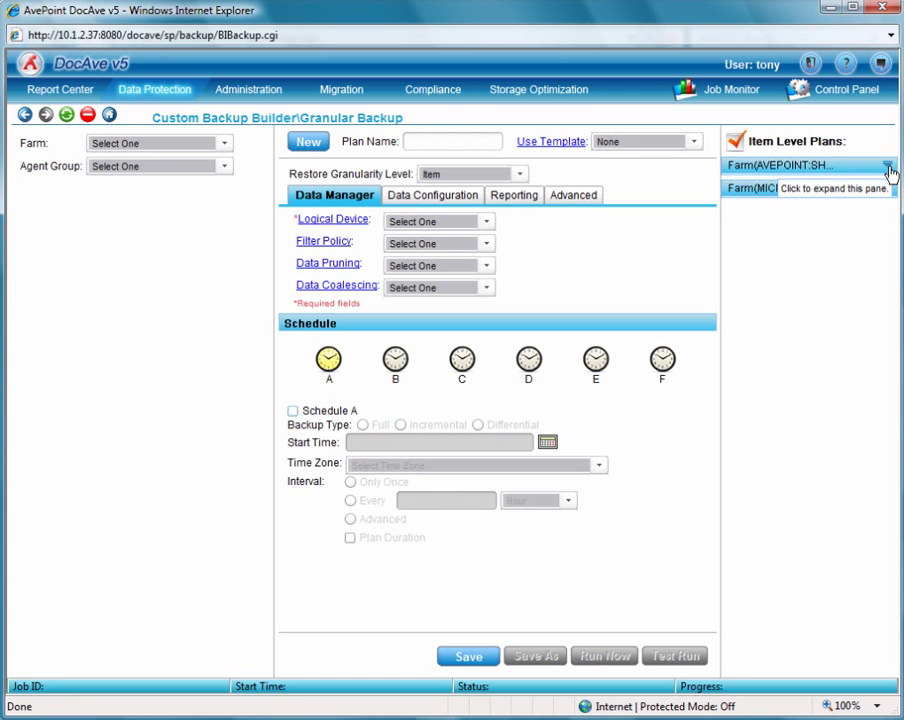
left_click(888, 167)
left_click(757, 188)
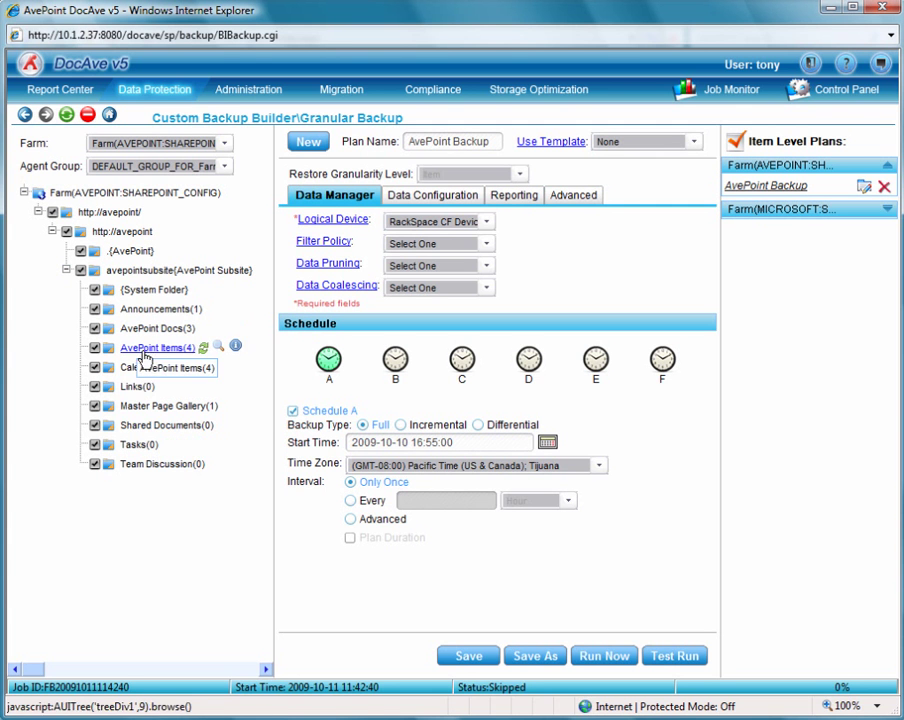
left_click(487, 222)
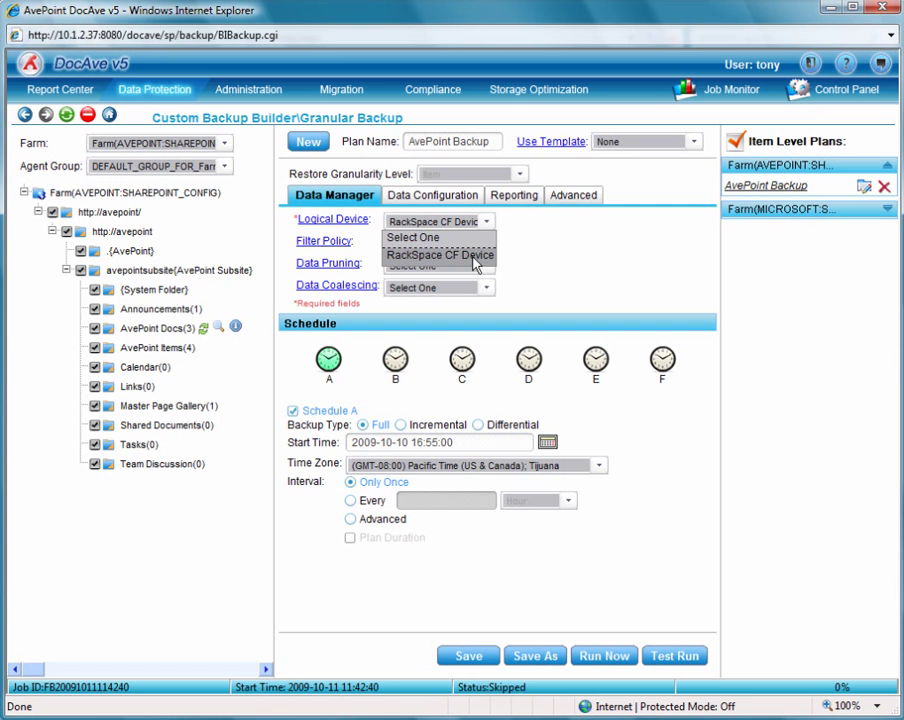
left_click(488, 256)
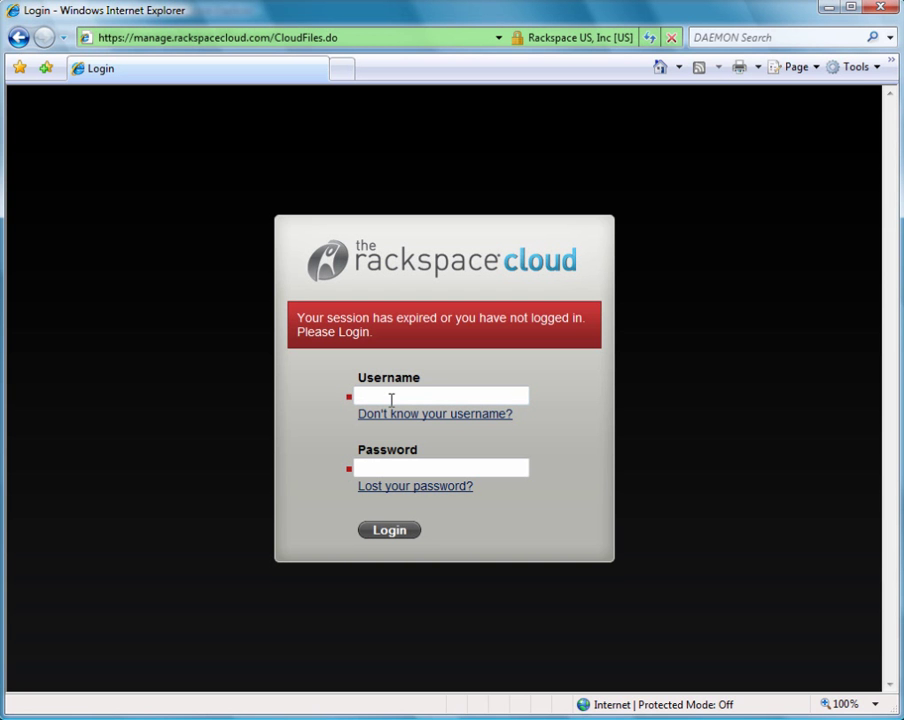
Step: Switch to the Rackspace Cloud site and log in with the saved account username and password to view the Cloud Files
left_click(392, 397)
type("rack")
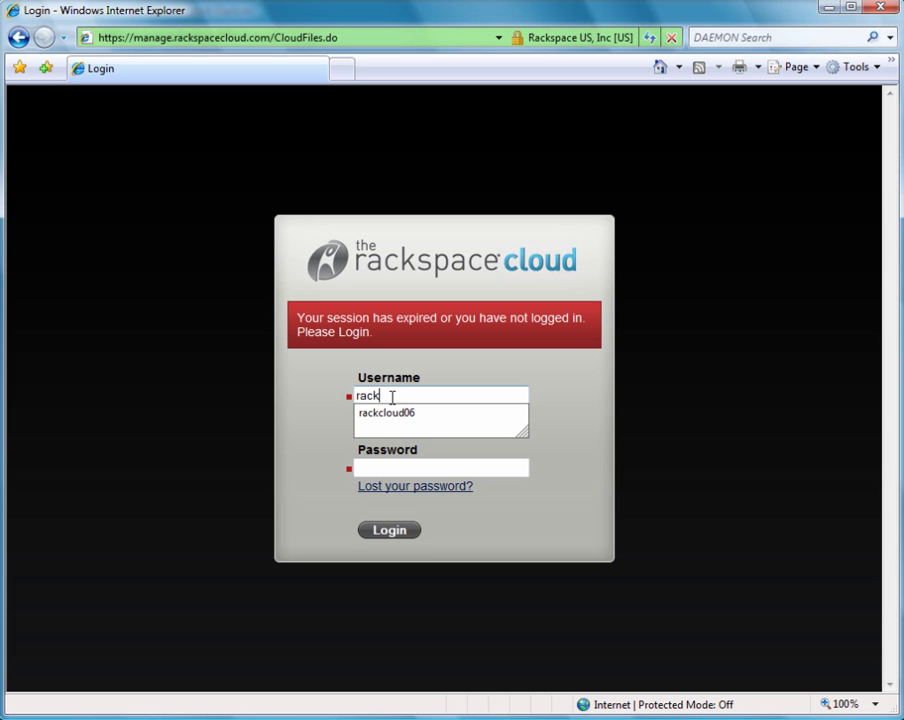
key("Down")
key("Return")
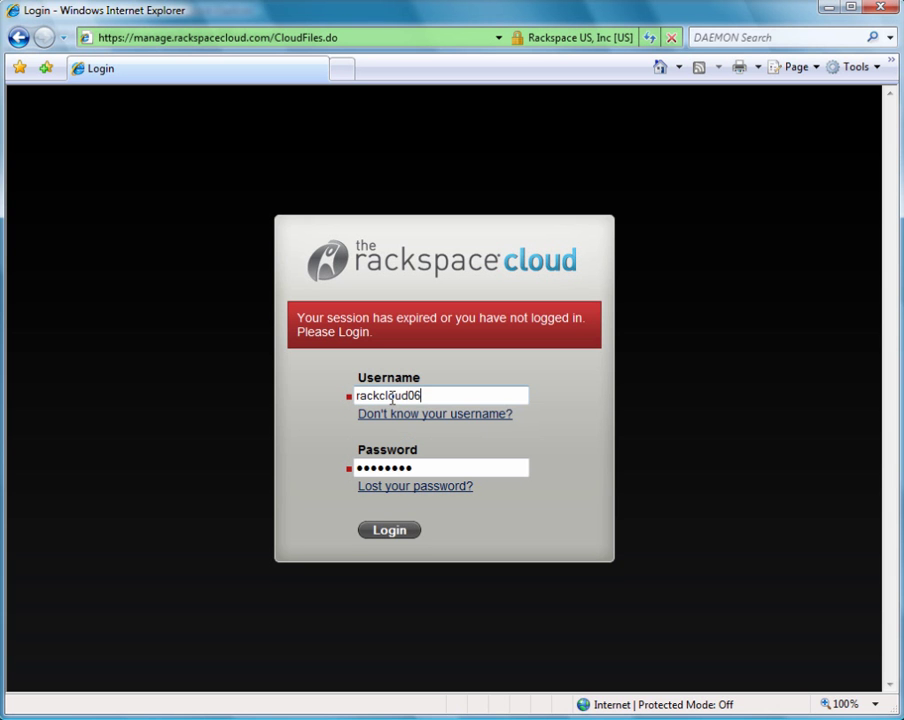
left_click(395, 536)
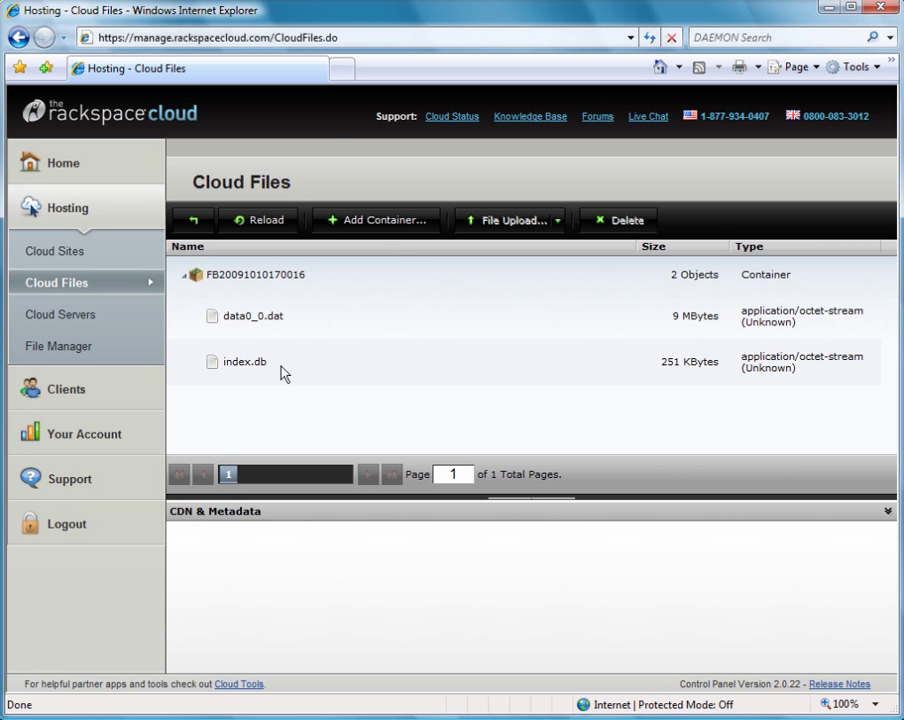
Step: Switch back to DocAve, open Granular Restore and select Farm(AVEPOINT:SHAREPOINT_CONFIG) as the farm
key("alt+Tab")
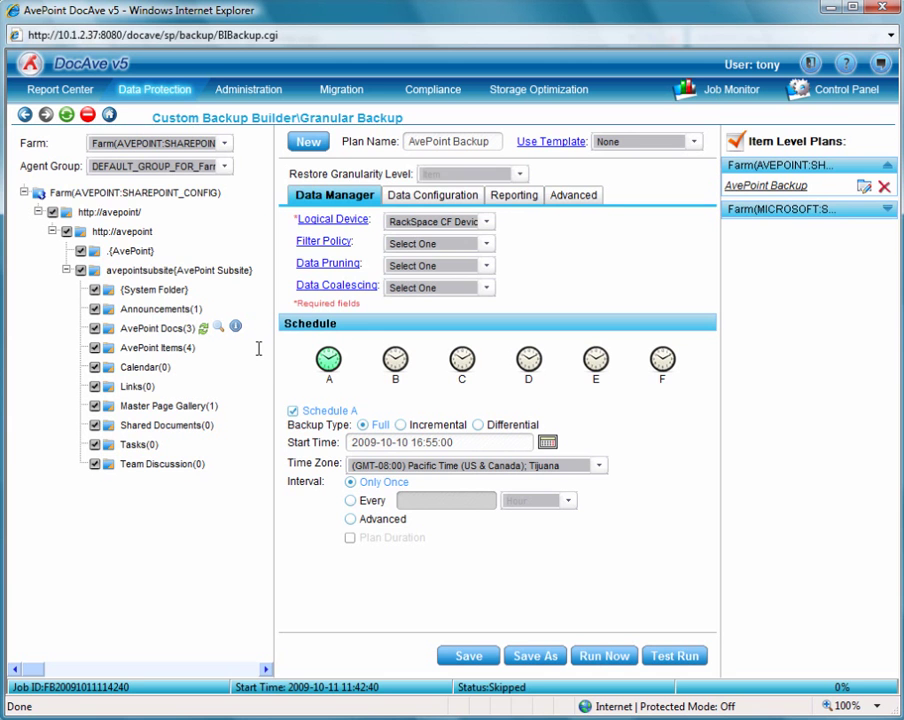
mouse_move(178, 95)
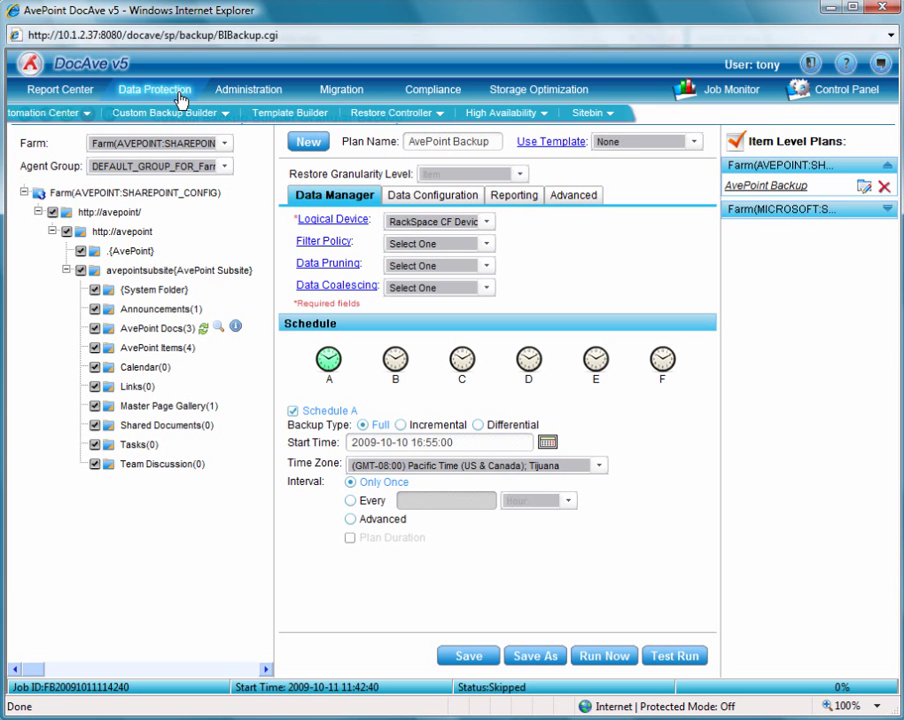
mouse_move(530, 113)
left_click(536, 145)
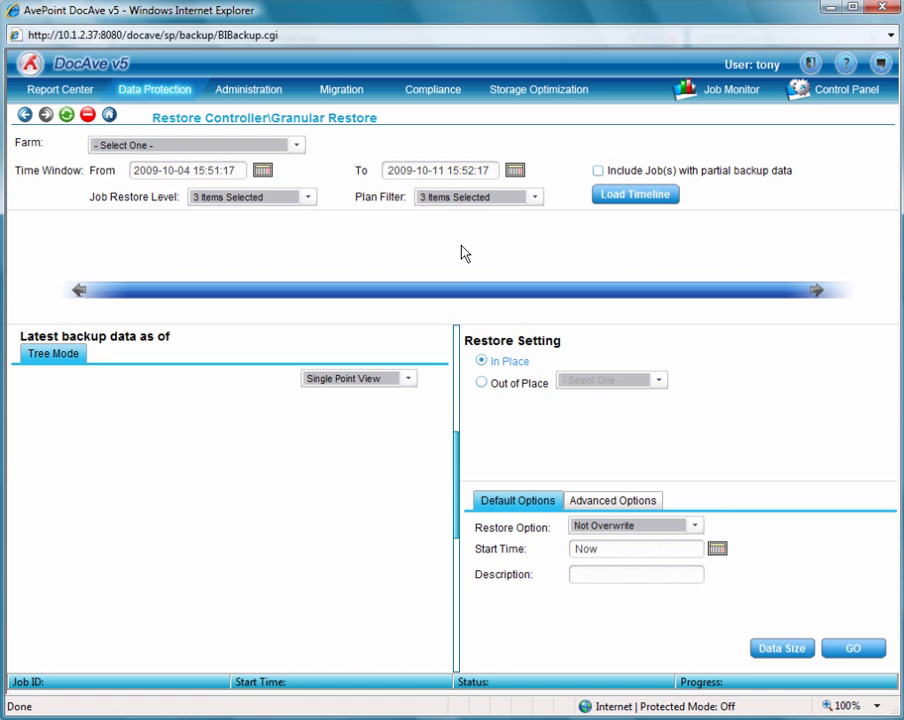
left_click(294, 146)
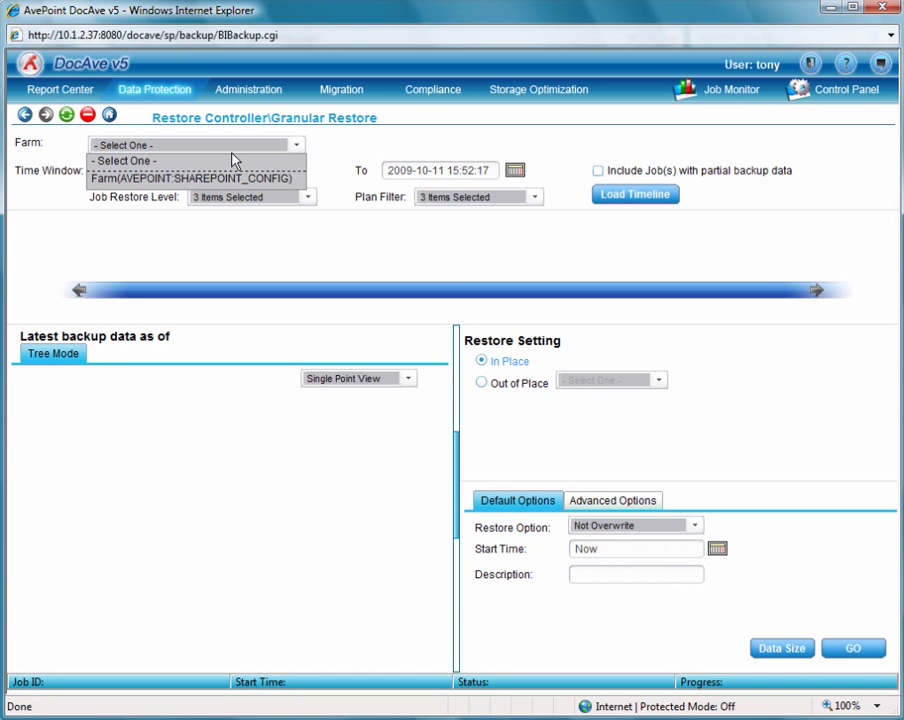
left_click(218, 180)
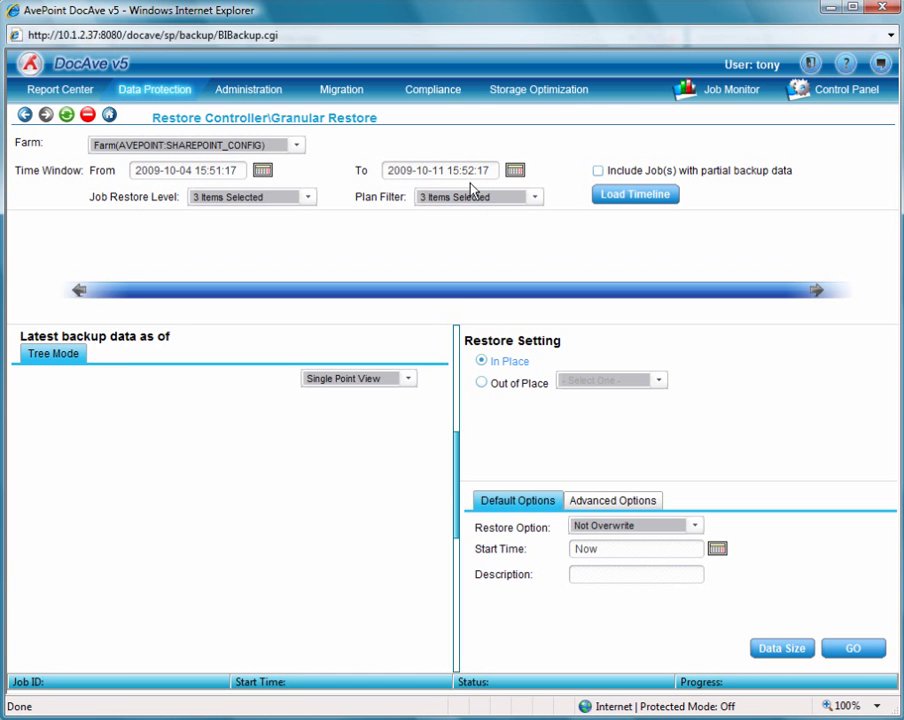
left_click(636, 194)
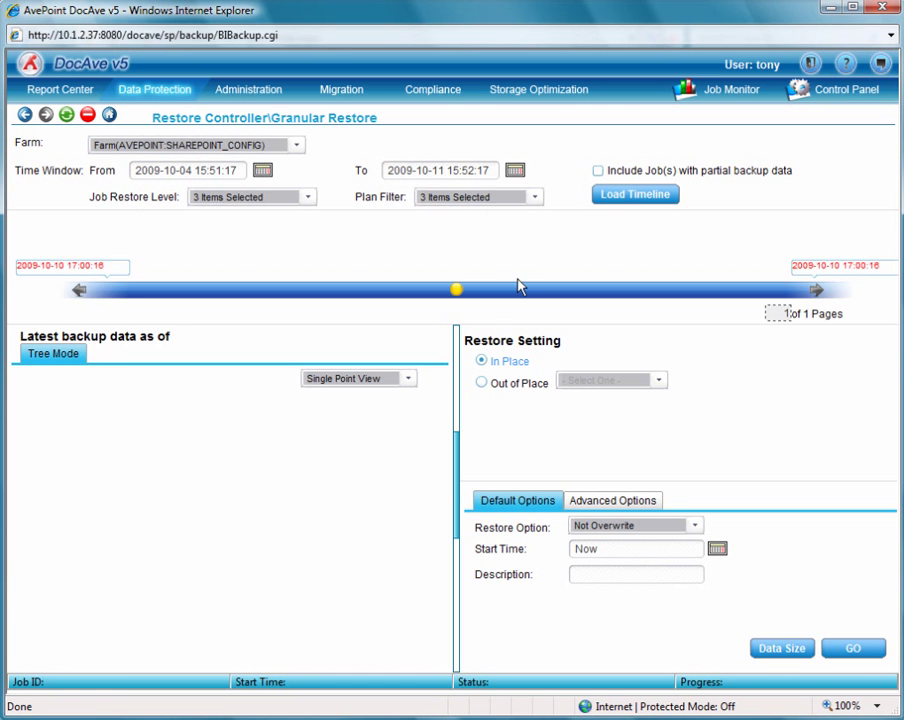
left_click(459, 291)
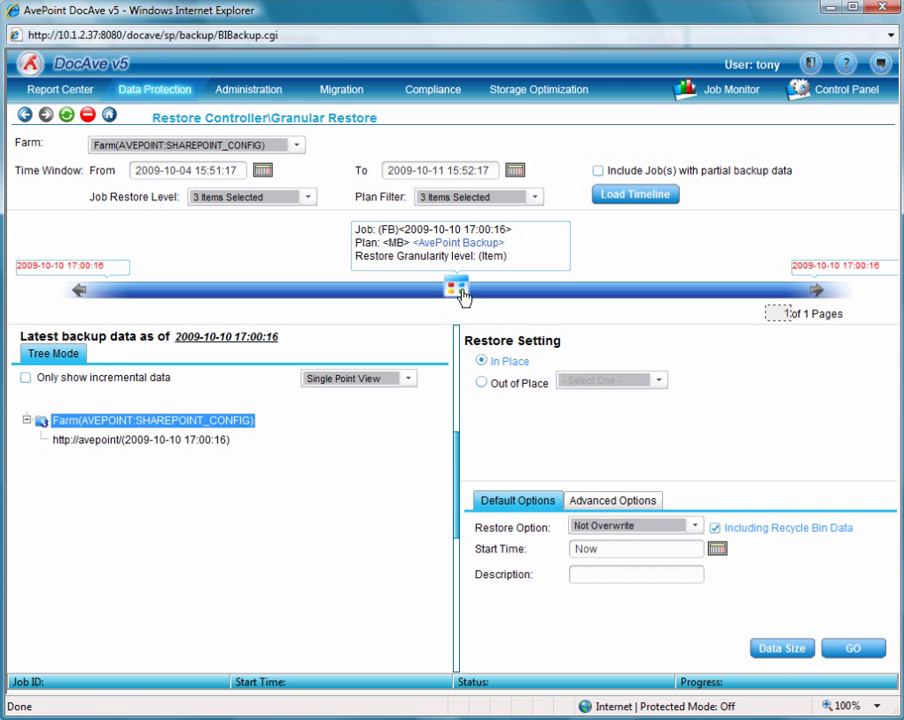
left_click(174, 440)
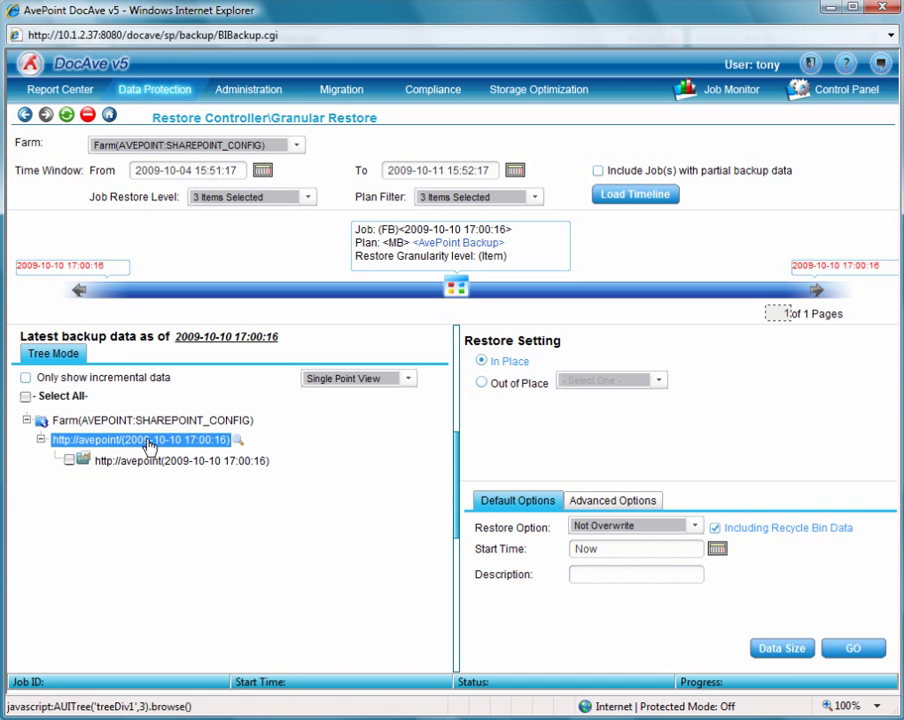
left_click(141, 466)
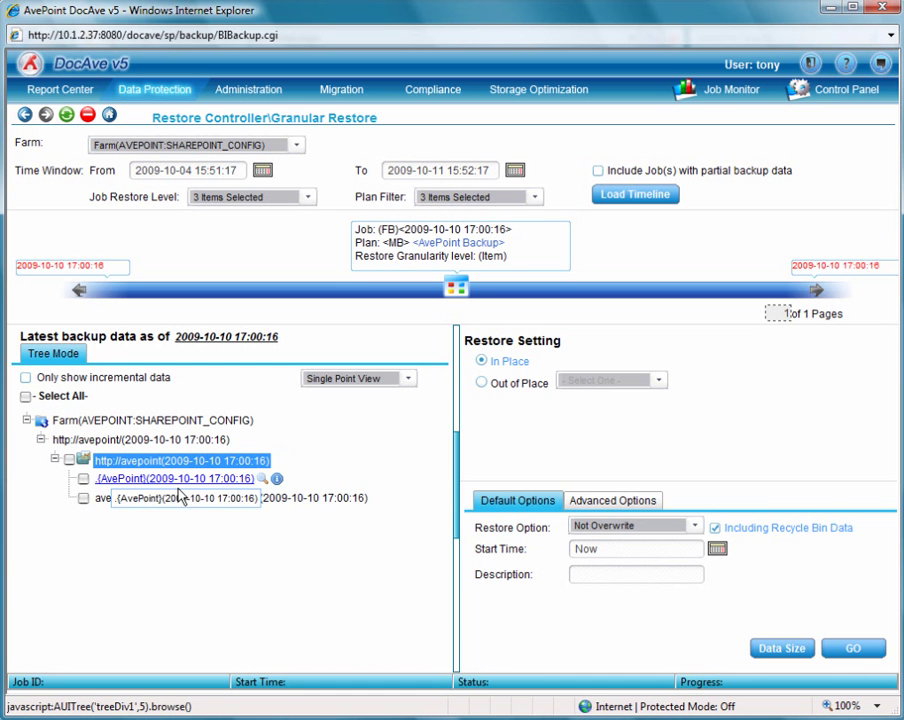
left_click(148, 498)
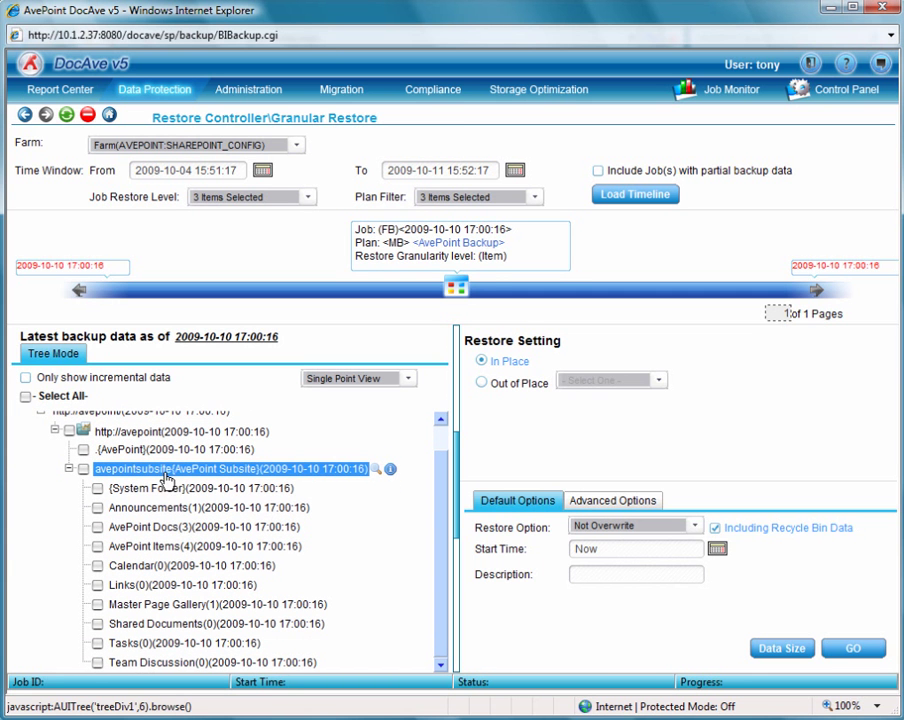
left_click(84, 469)
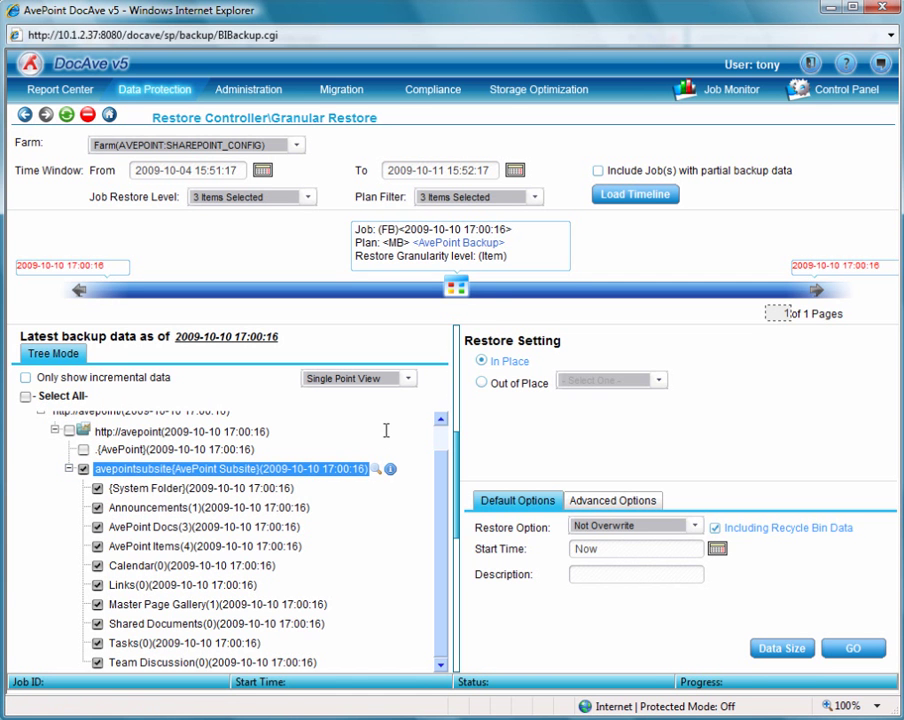
Step: Set an out-of-place restore to Farm(MICROSOFT:SHAREPOINT_CONFIG) using that farm's default agent group
left_click(482, 384)
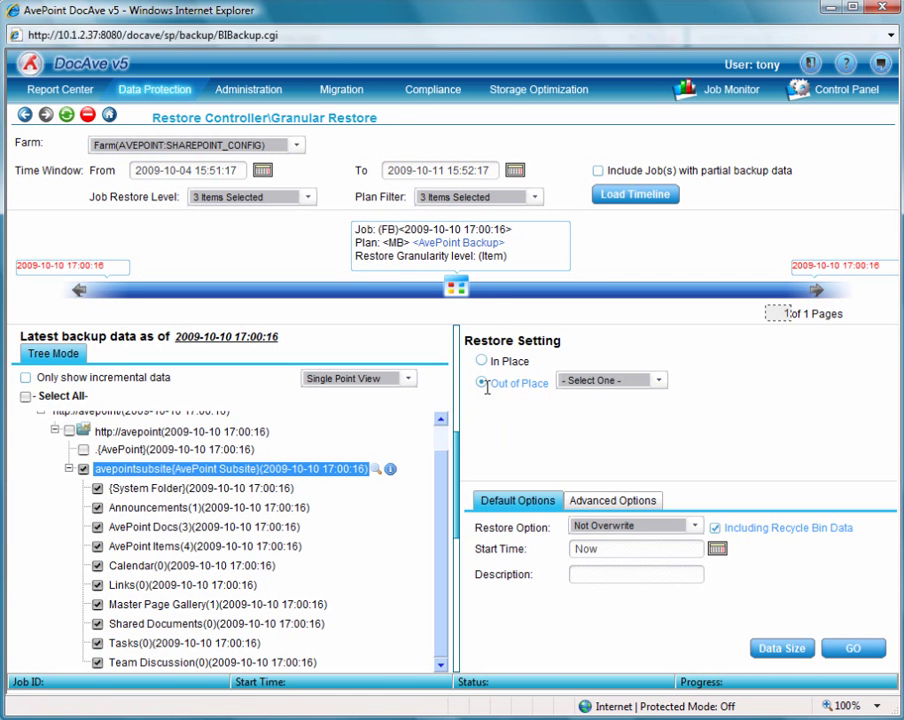
left_click(657, 382)
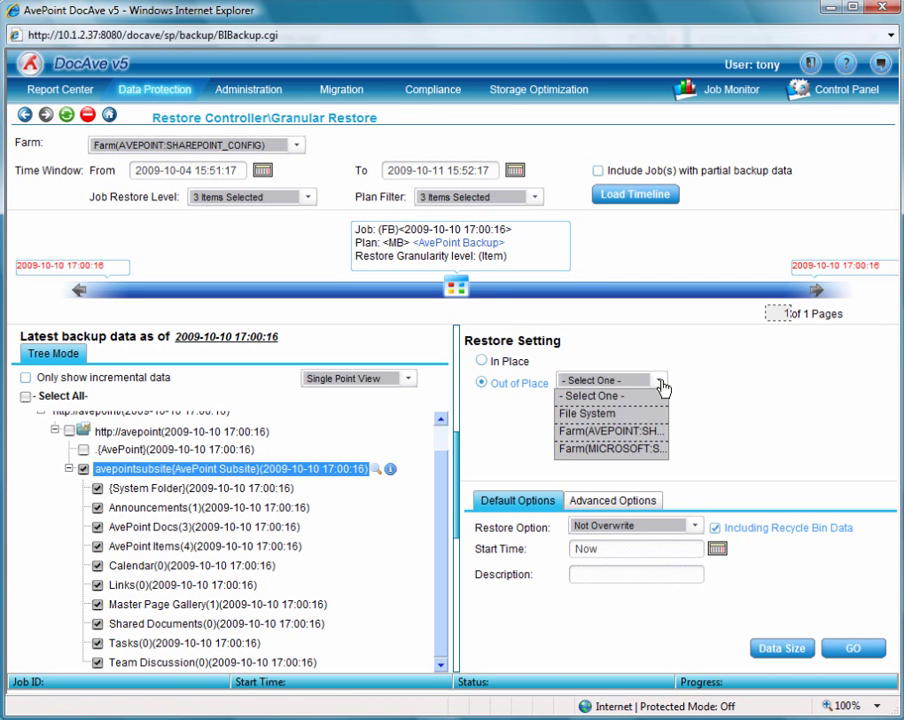
left_click(612, 449)
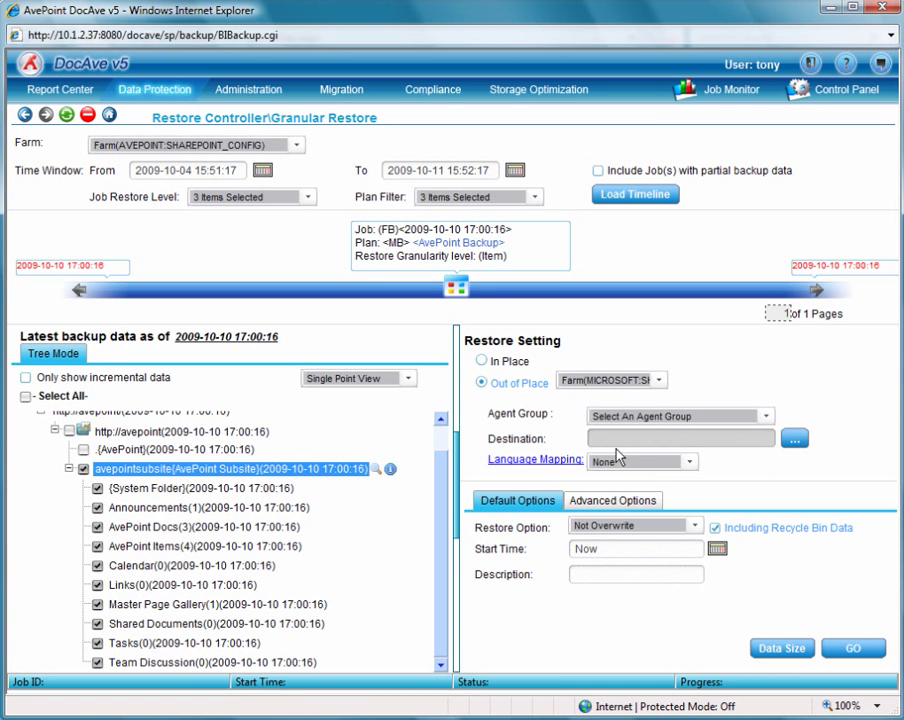
left_click(711, 417)
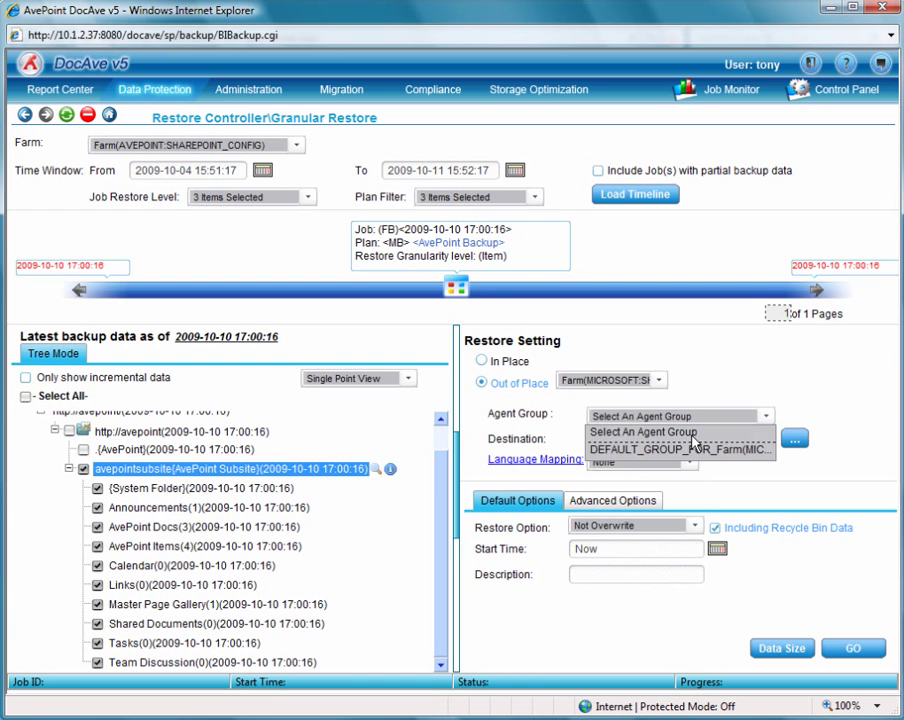
left_click(678, 456)
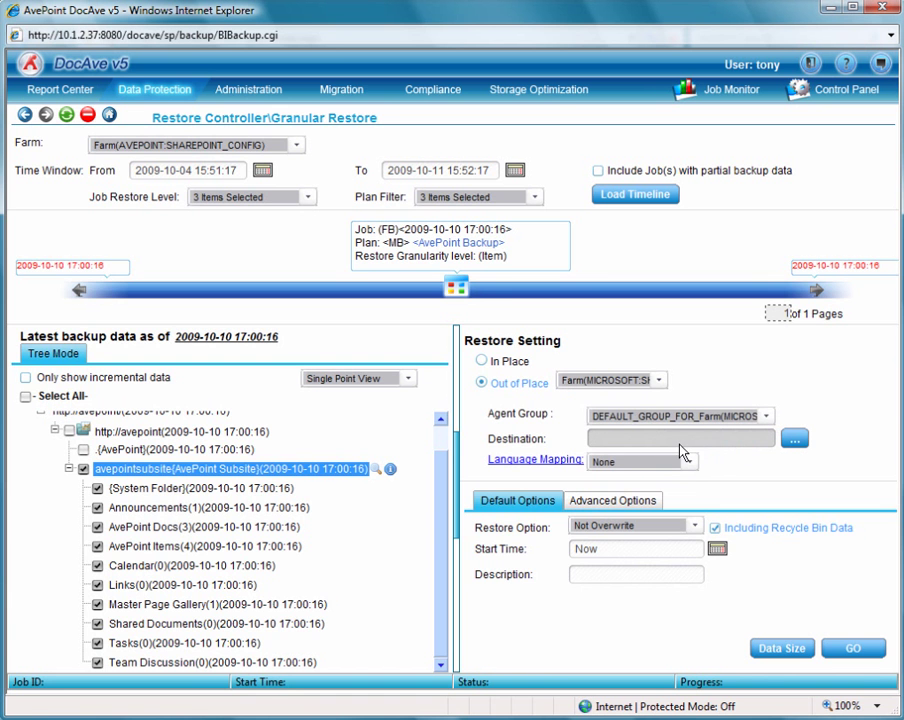
left_click(795, 441)
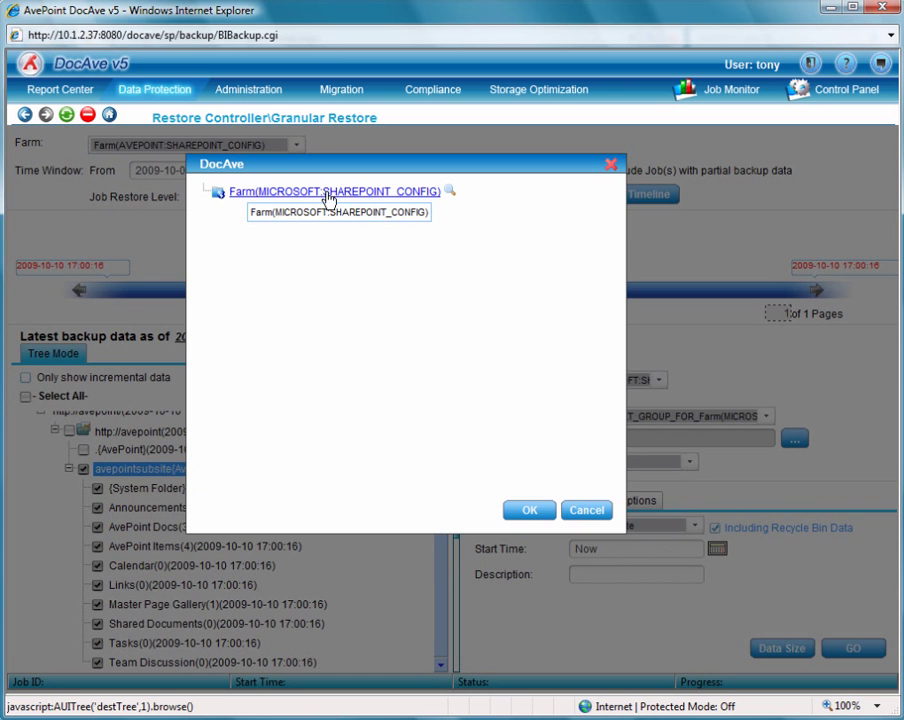
left_click(329, 197)
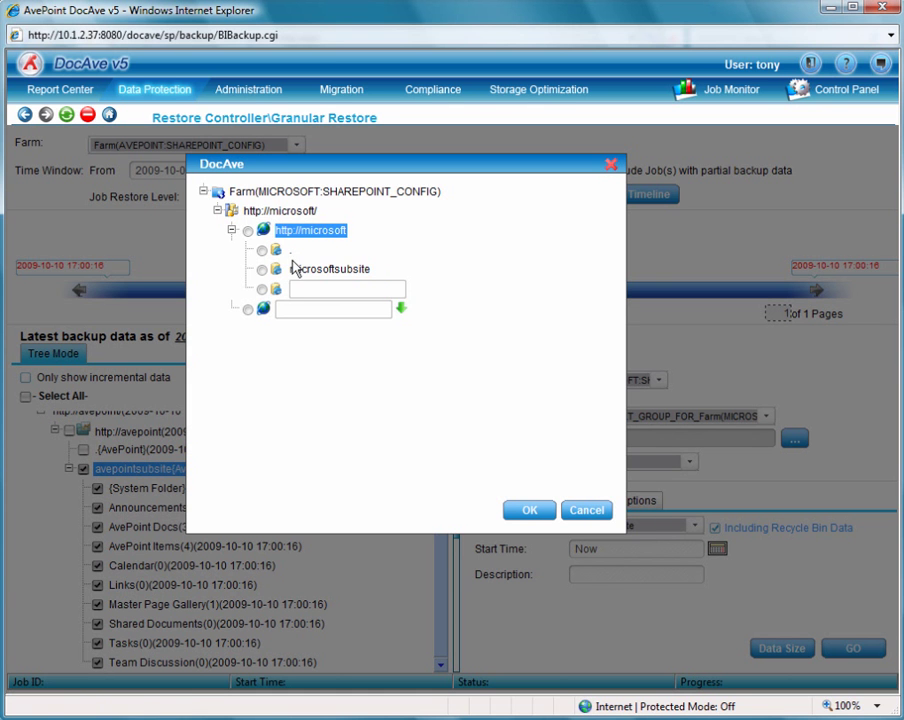
left_click(248, 233)
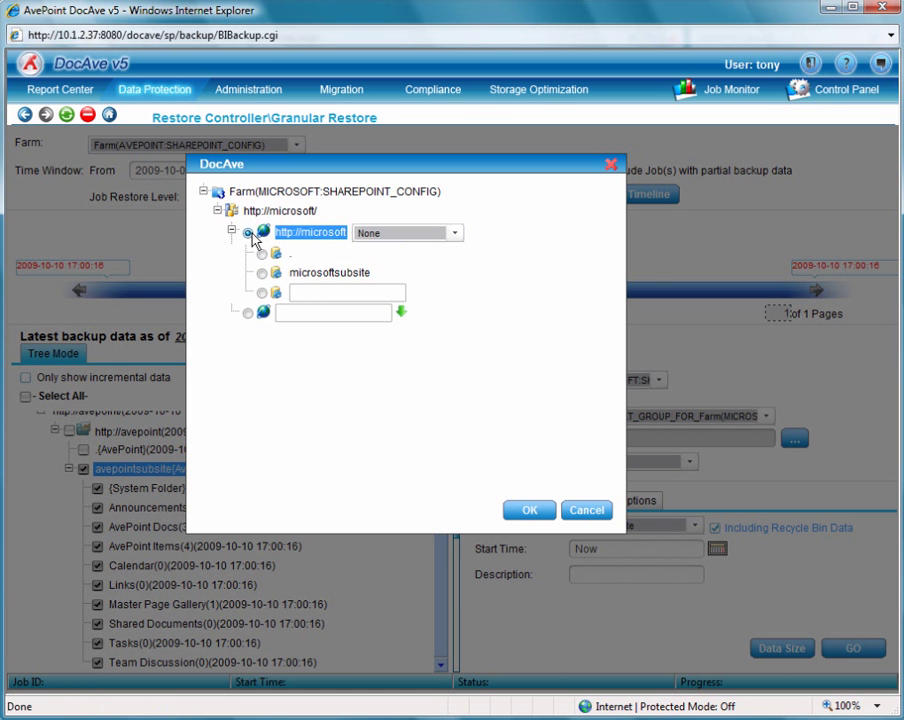
left_click(454, 235)
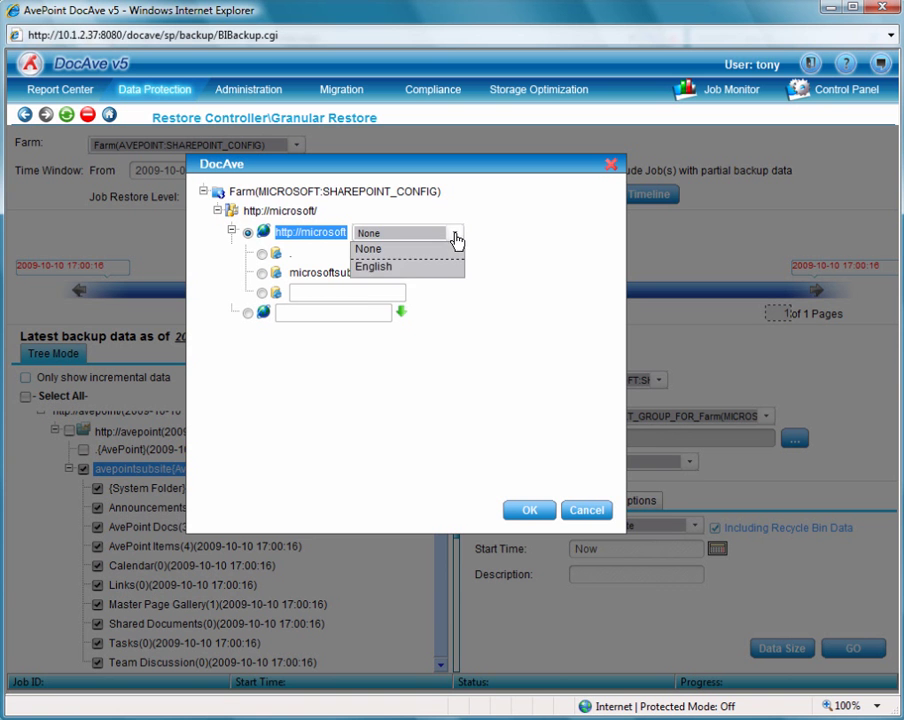
left_click(406, 267)
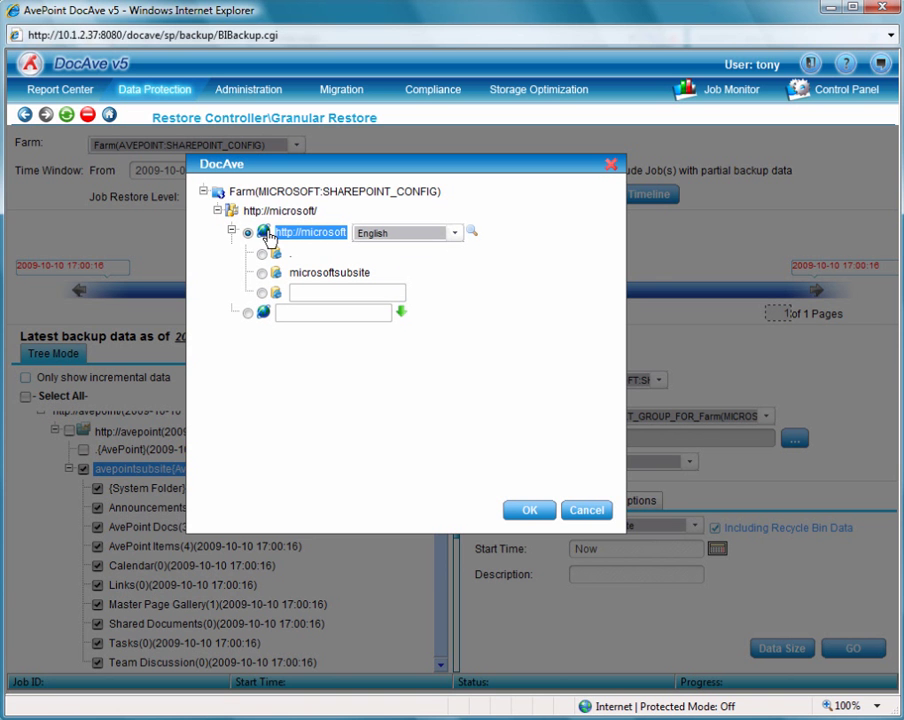
left_click(530, 511)
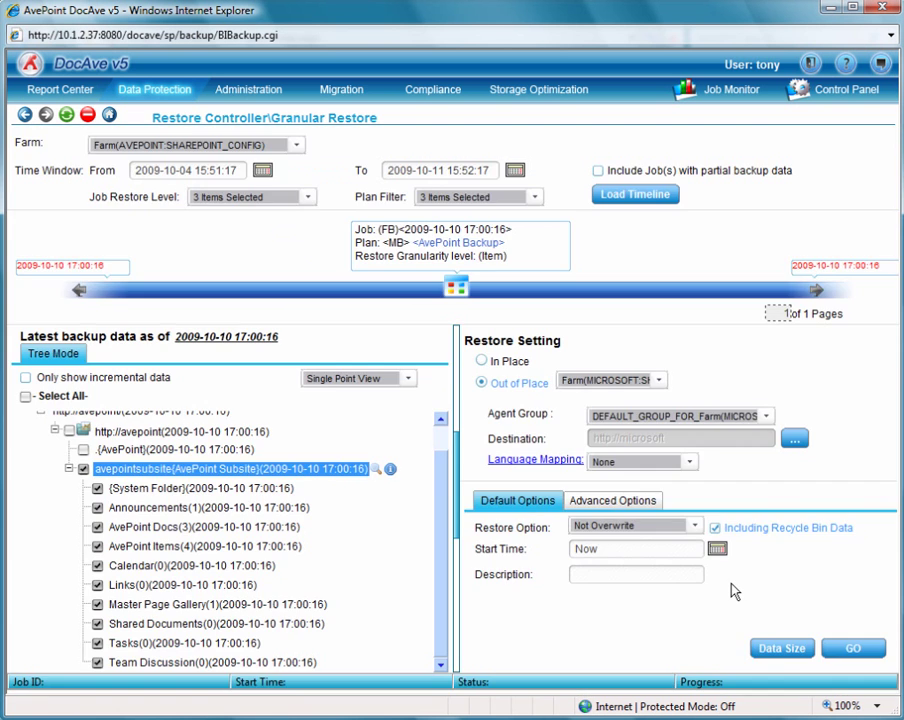
left_click(848, 652)
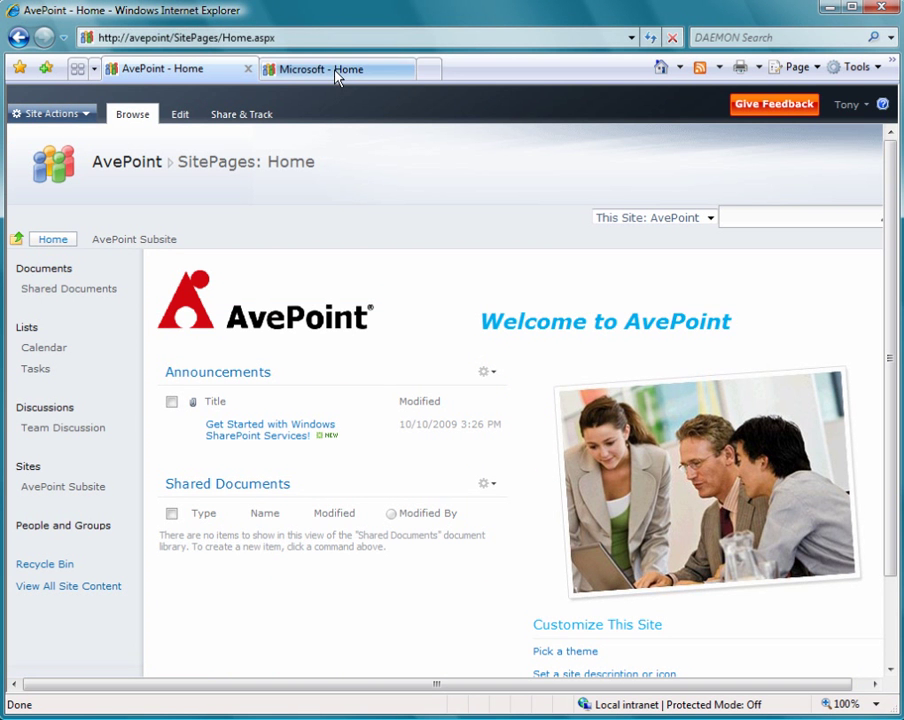
Step: Refresh the Microsoft SharePoint site in the browser and check the AvePoint Subsite's AvePoint Docs library and AvePoint Items list
left_click(336, 74)
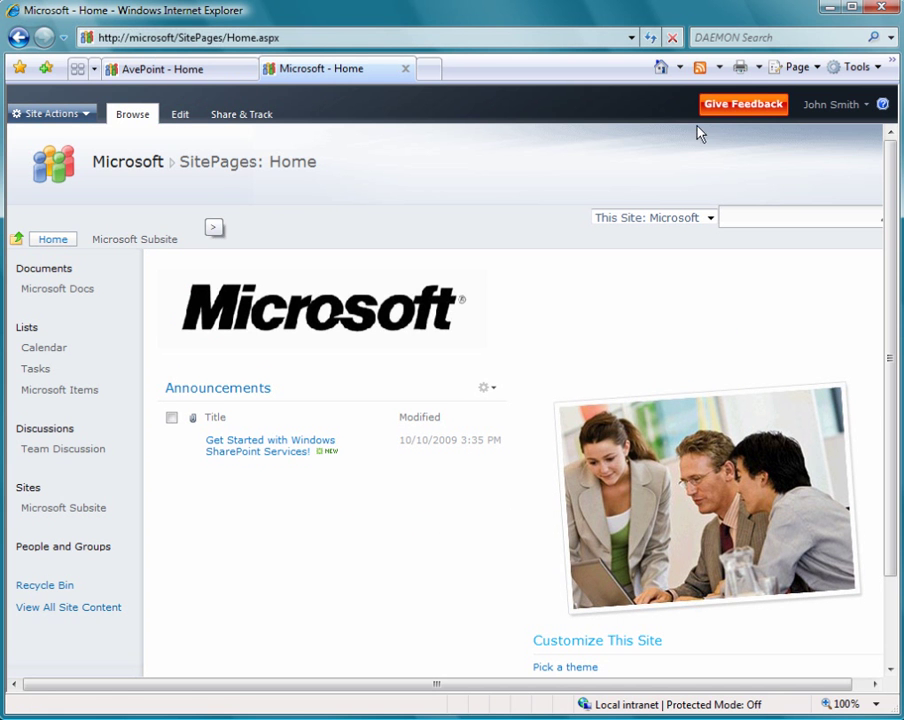
left_click(650, 37)
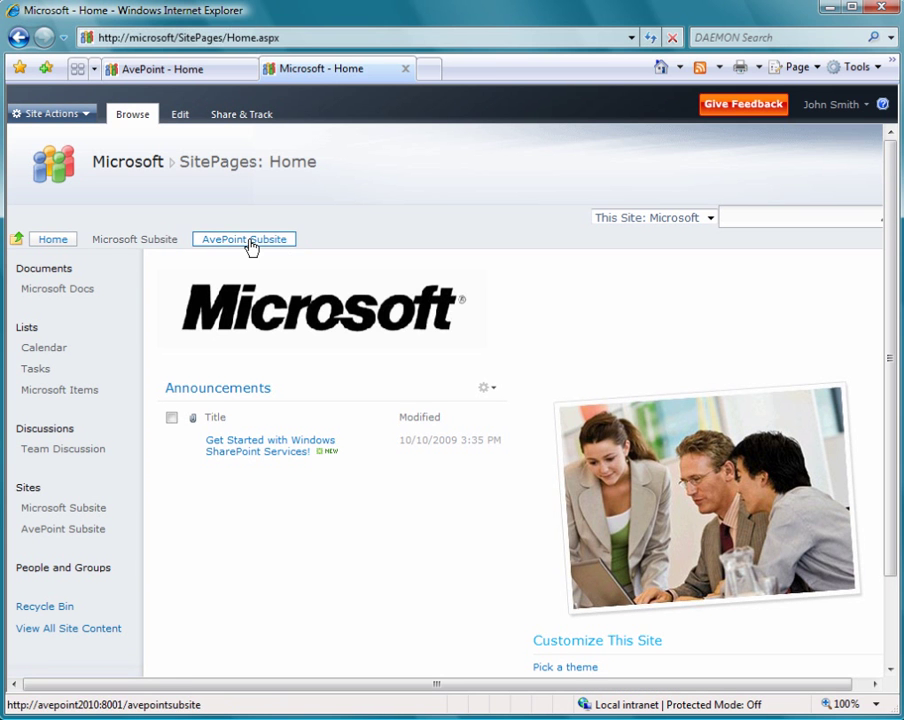
left_click(247, 244)
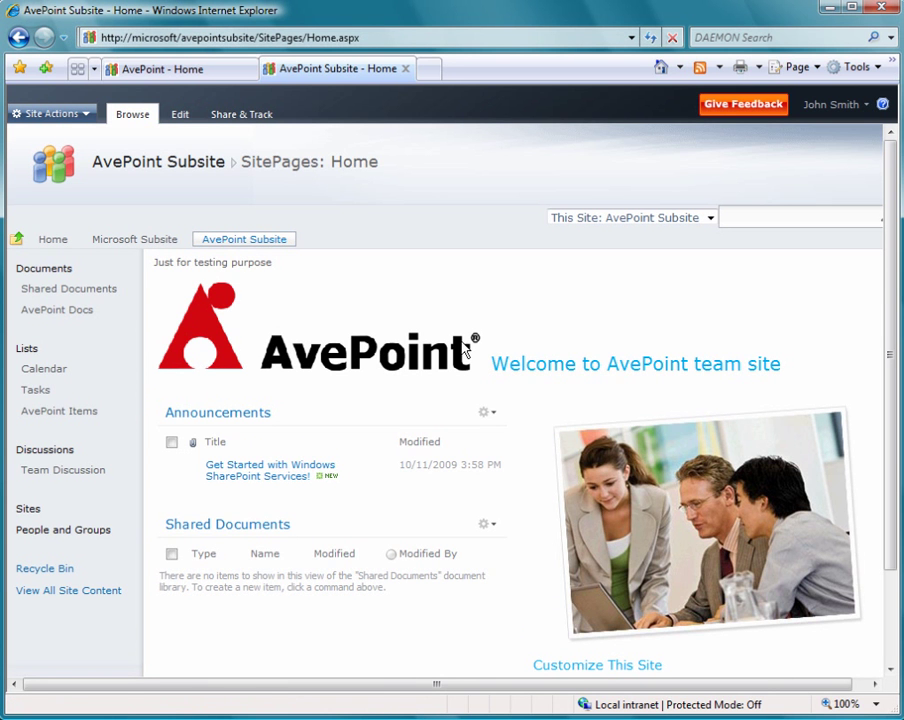
left_click(84, 316)
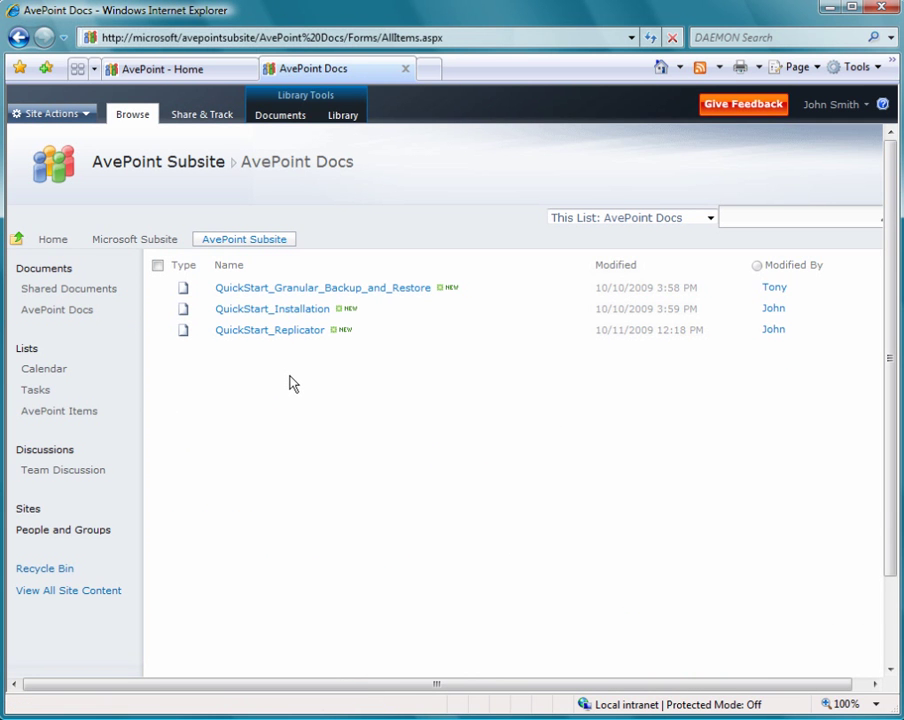
left_click(76, 418)
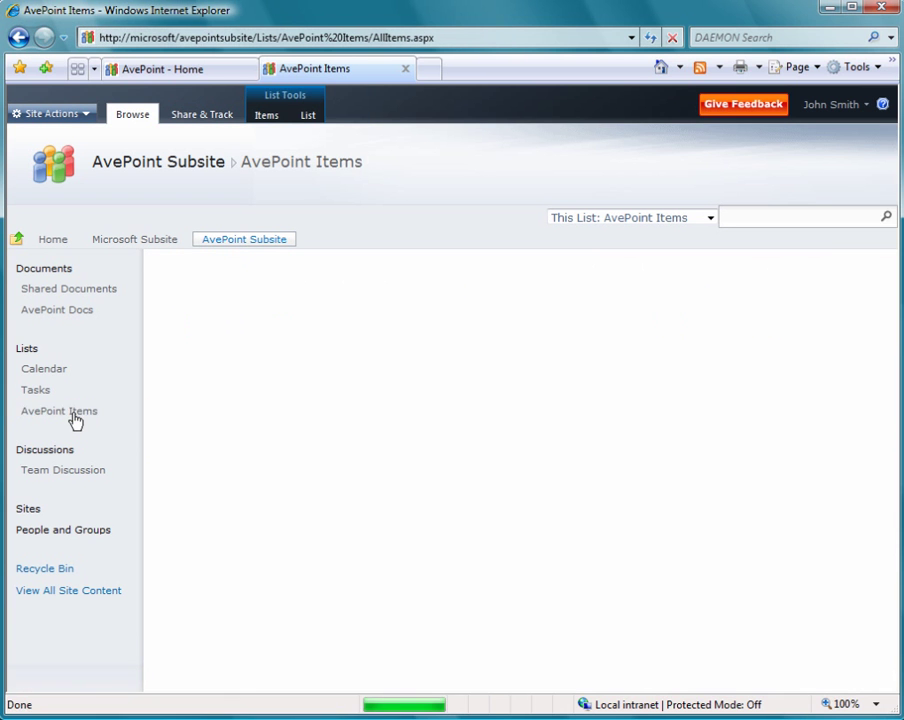